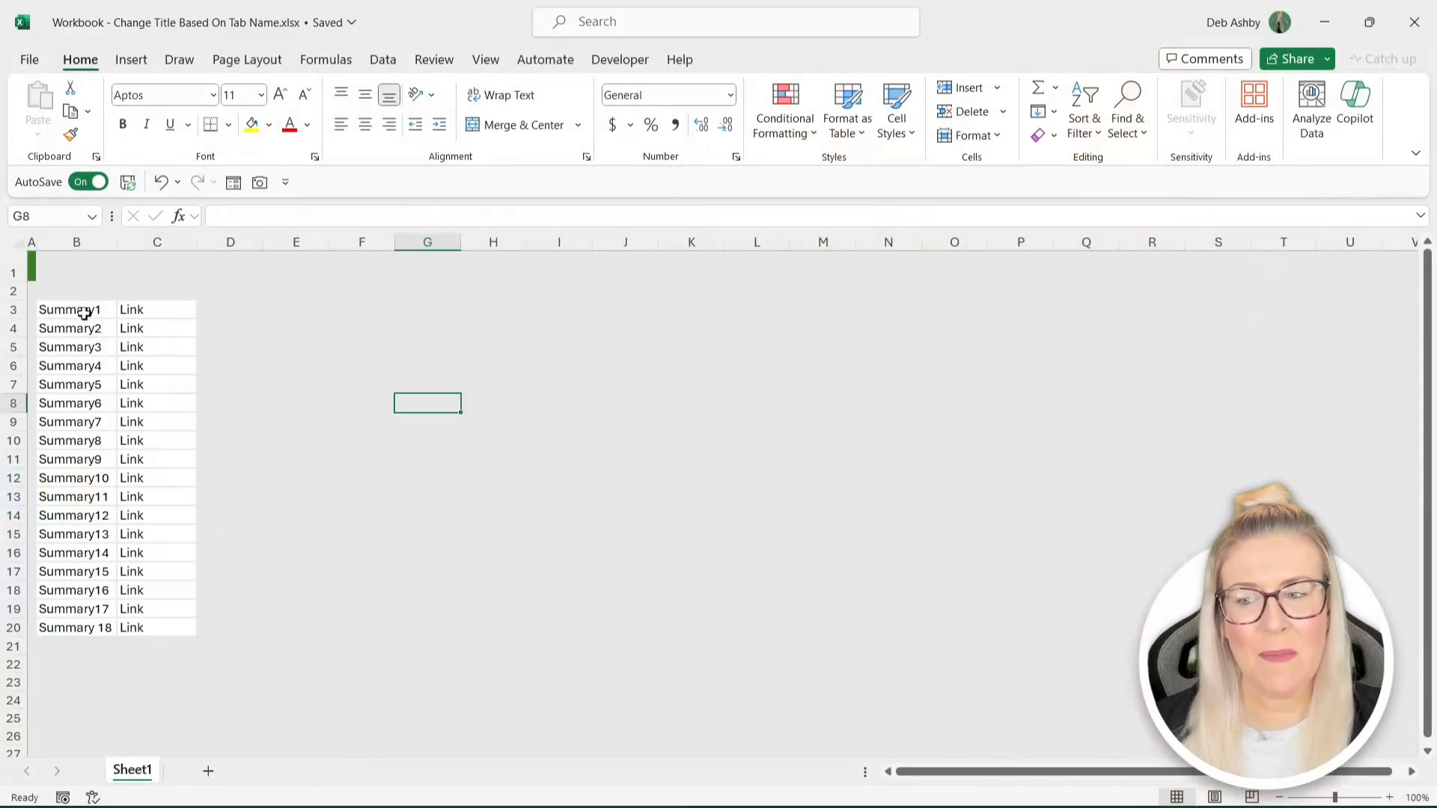
pyautogui.moveTo(87, 309); pyautogui.dragTo(157, 626)
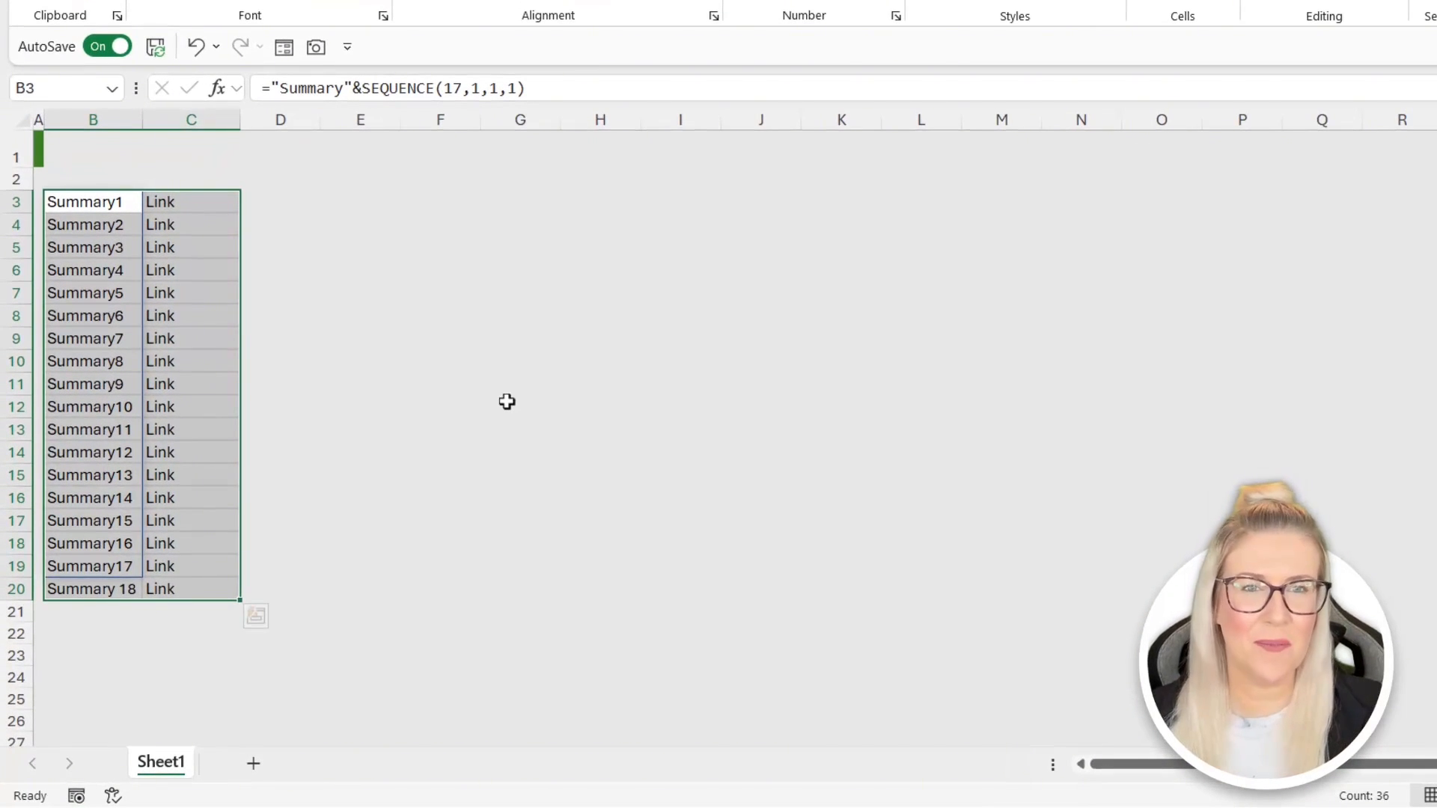
pyautogui.click(417, 337)
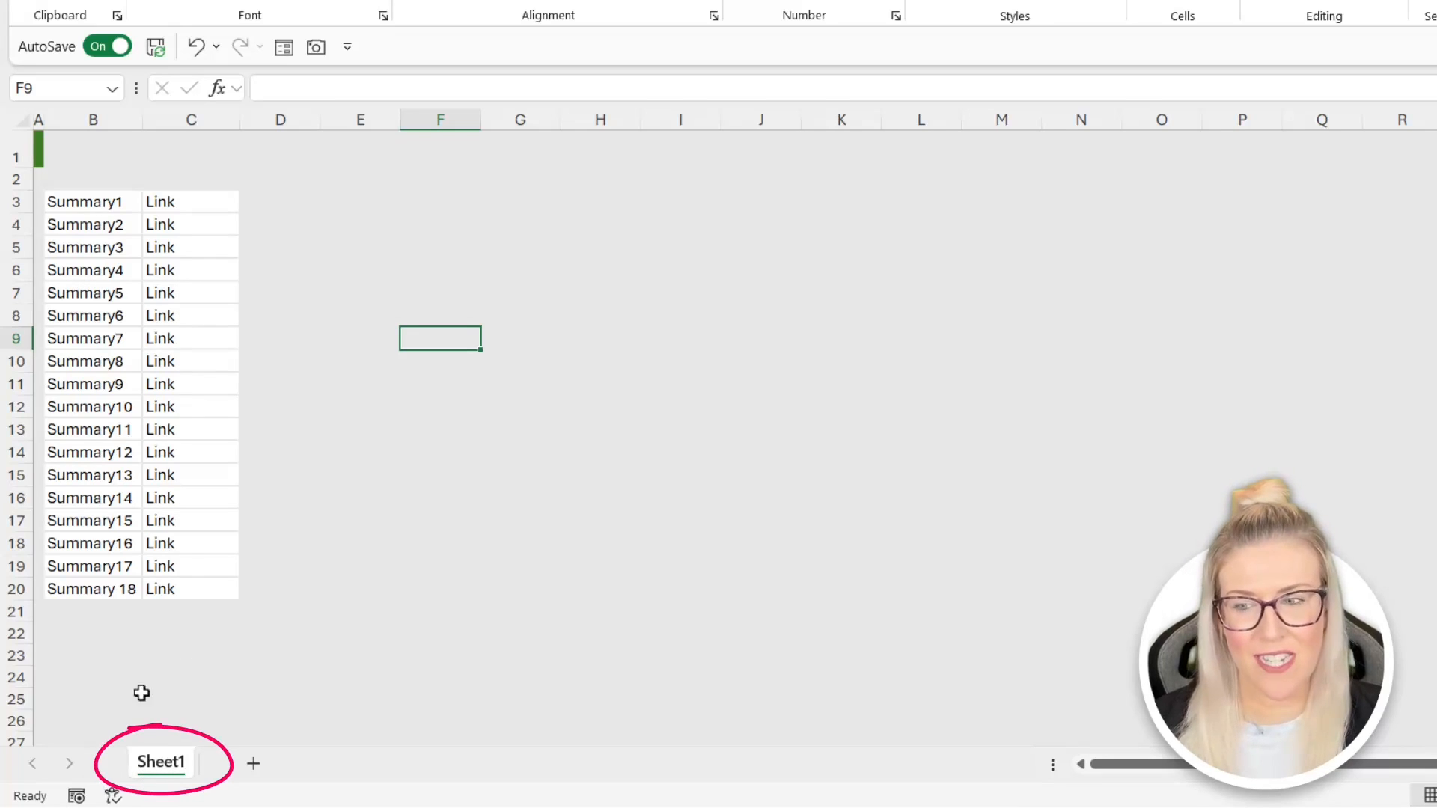
pyautogui.click(90, 150)
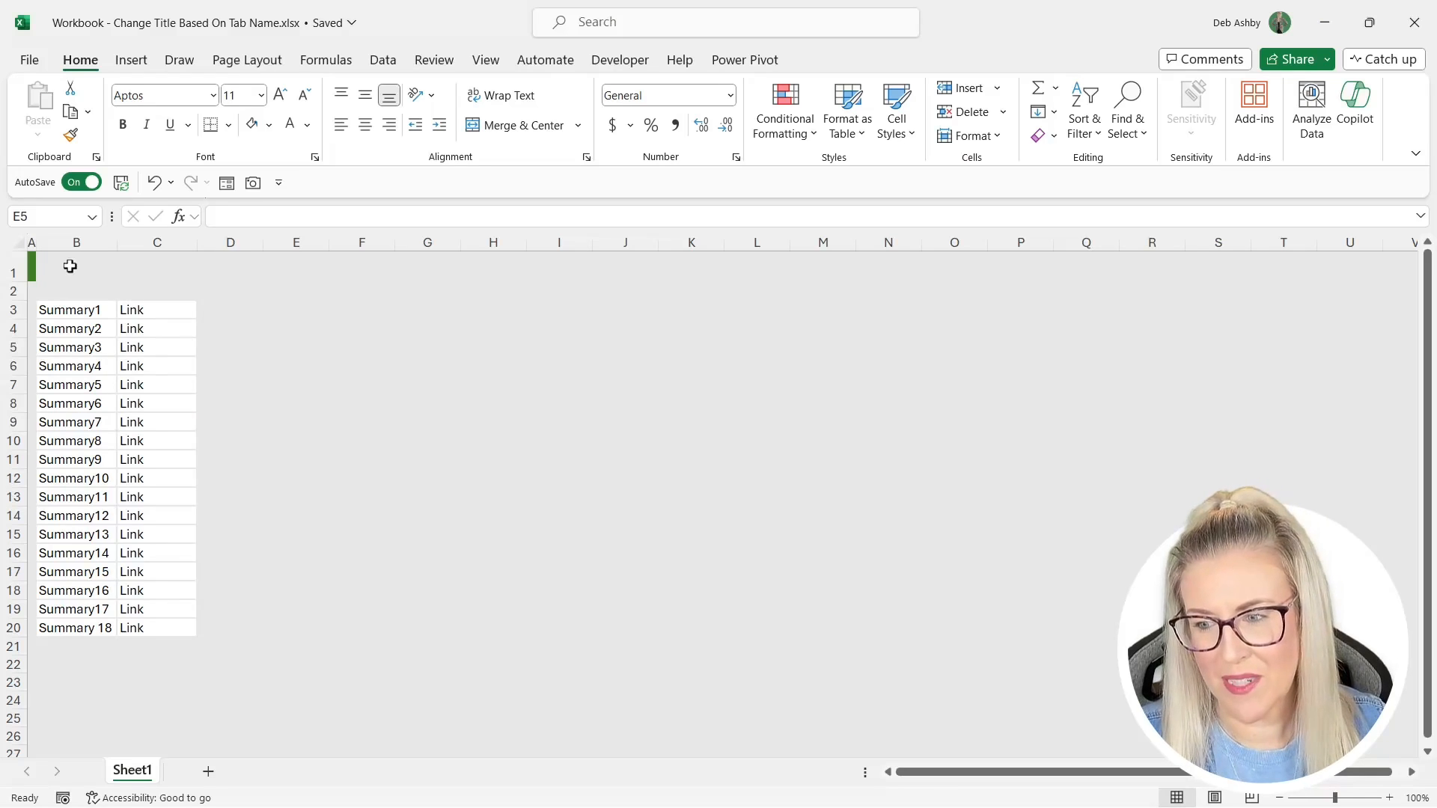
# - Enter the formula =CELL("filename",B1) in cell B1 to return the workbook's file path and sheet name
pyautogui.click(69, 267)
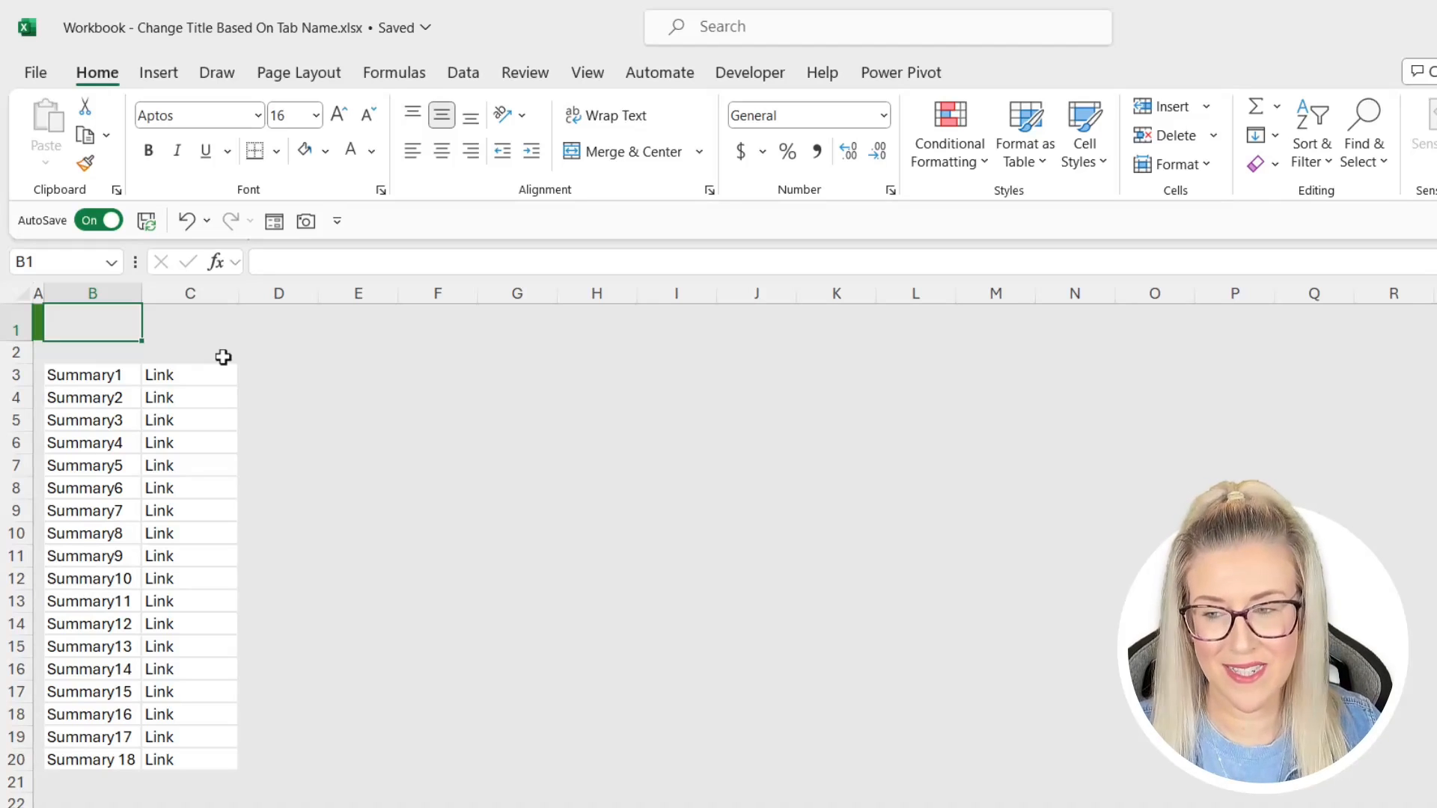
pyautogui.write('=')
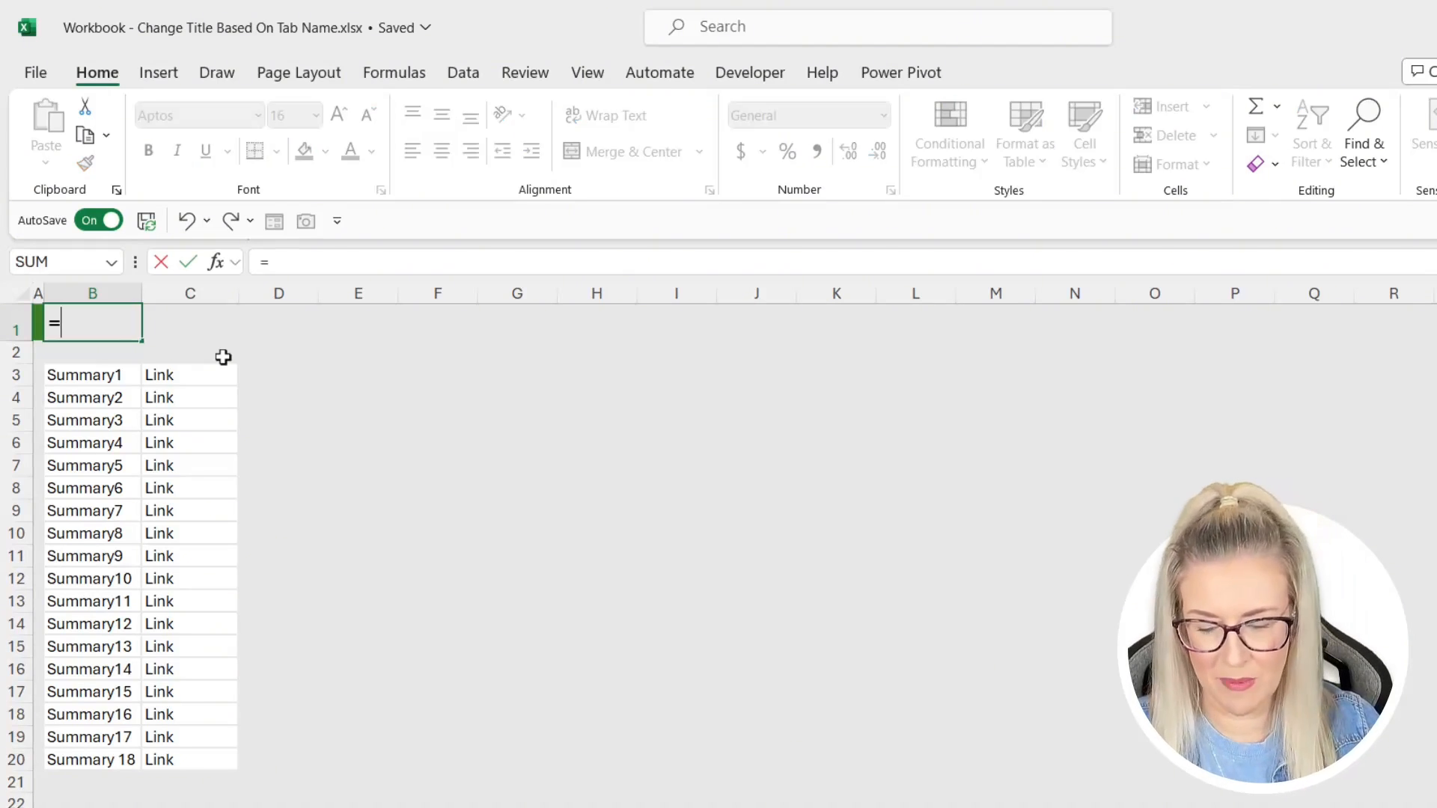
pyautogui.write('CELL')
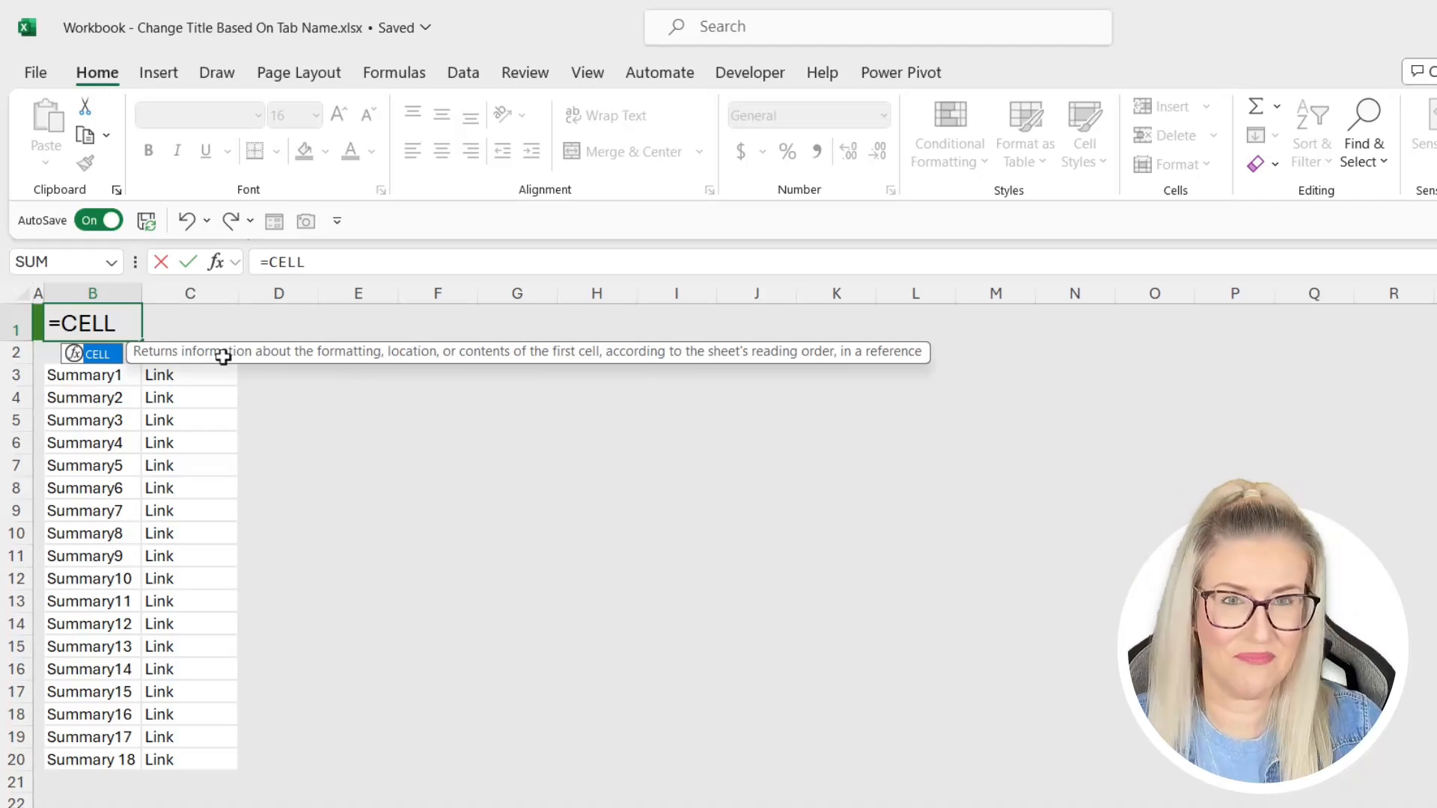
pyautogui.write('(')
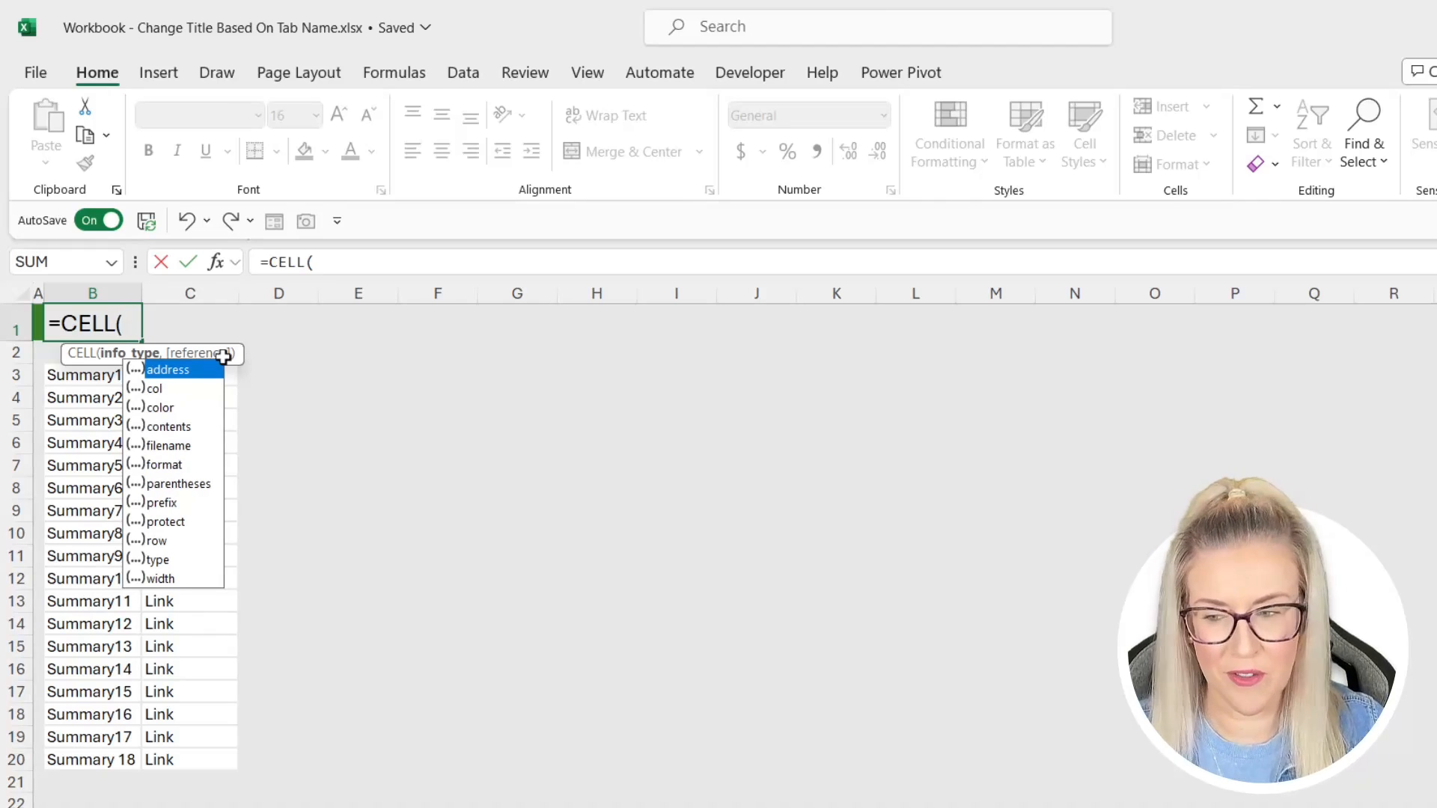
pyautogui.press('Down')
pyautogui.press('Down')
pyautogui.press('Down')
pyautogui.press('Down')
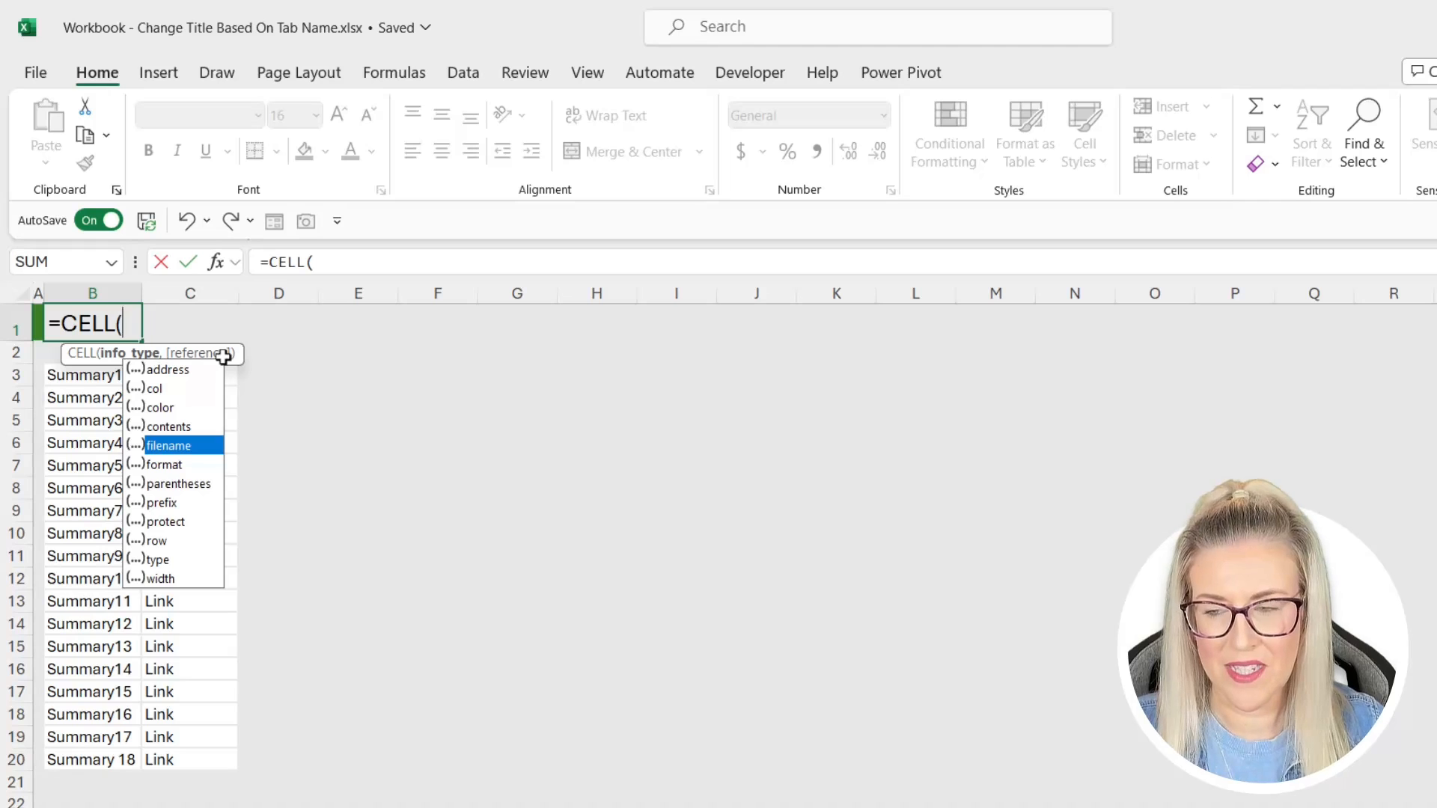
pyautogui.press('Tab')
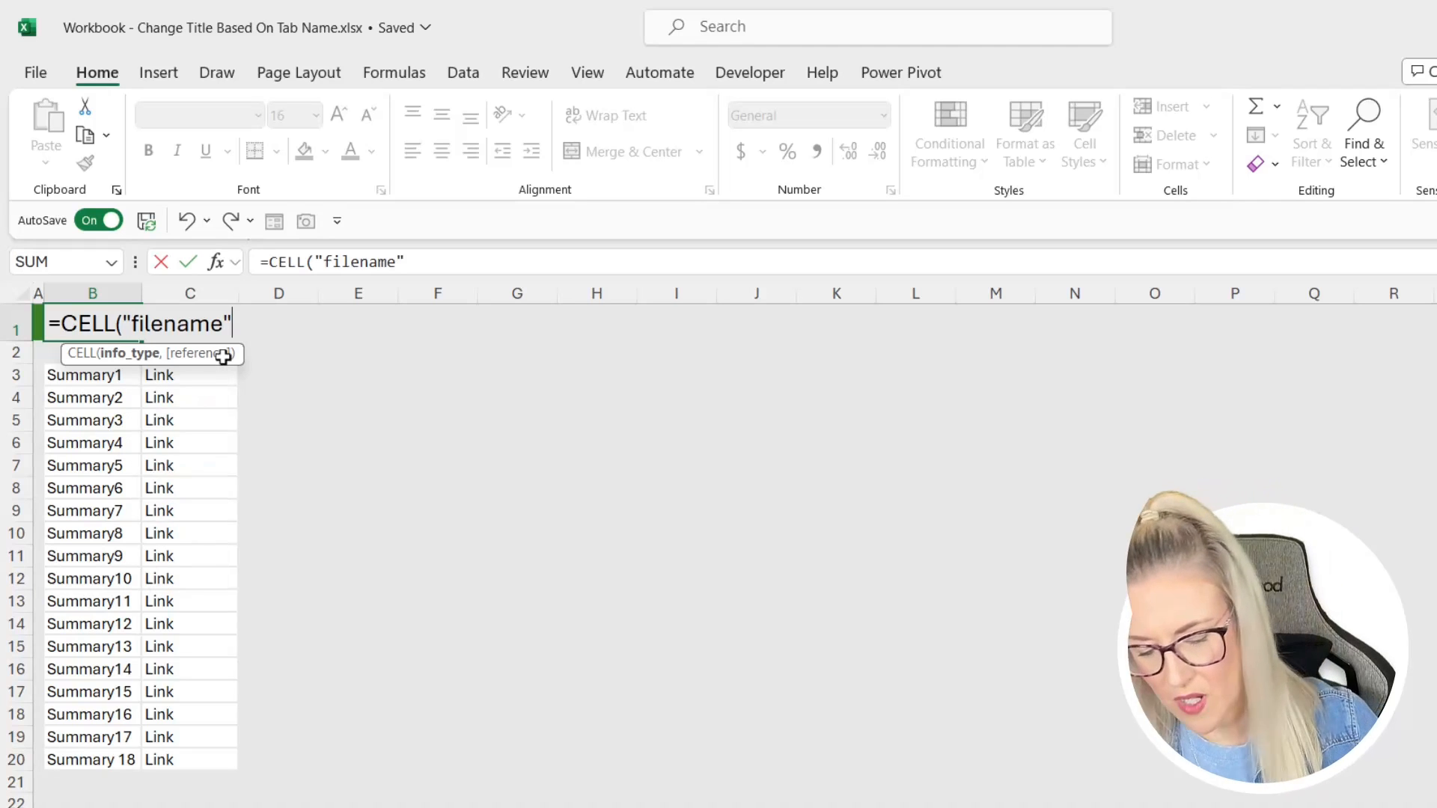
pyautogui.write(',')
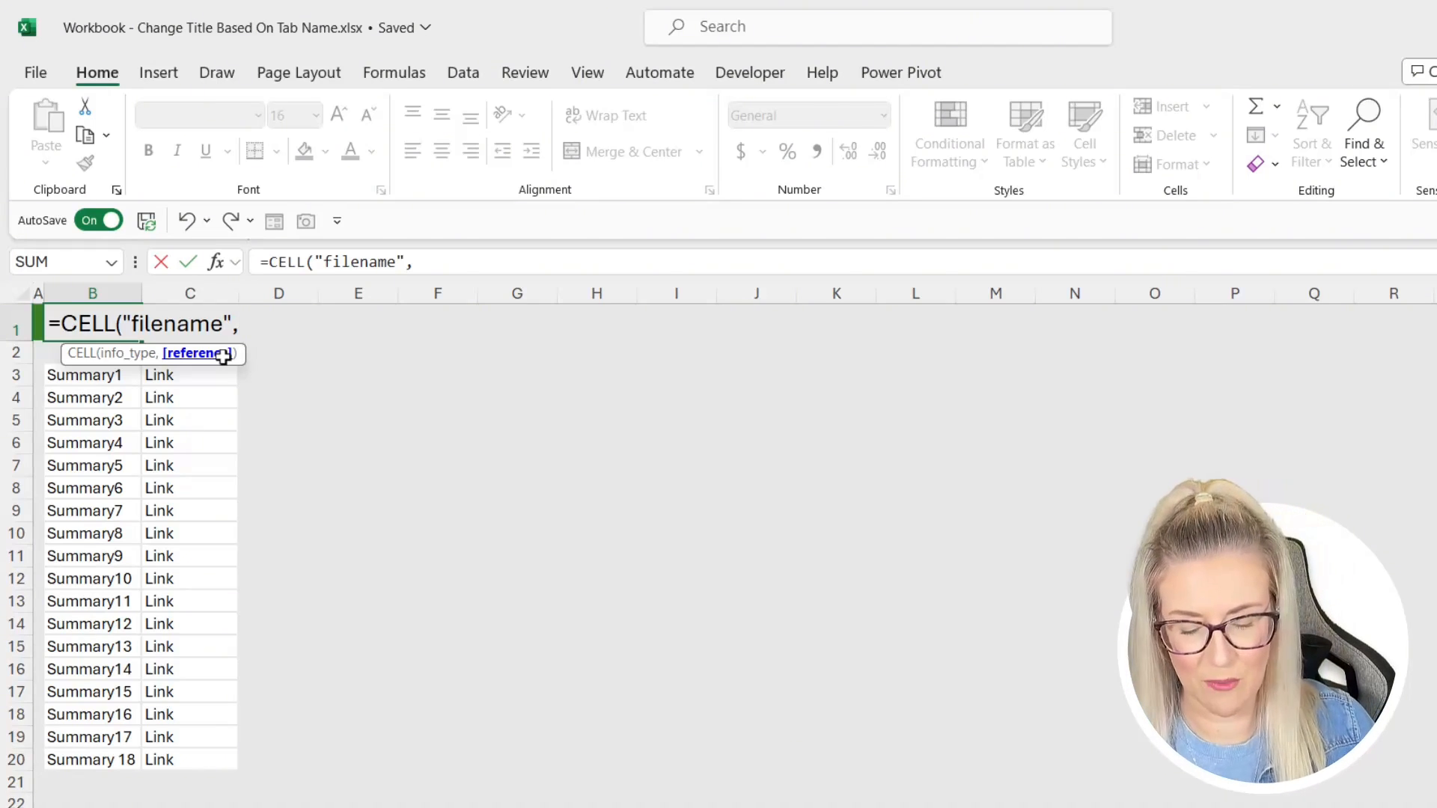
pyautogui.write('B1')
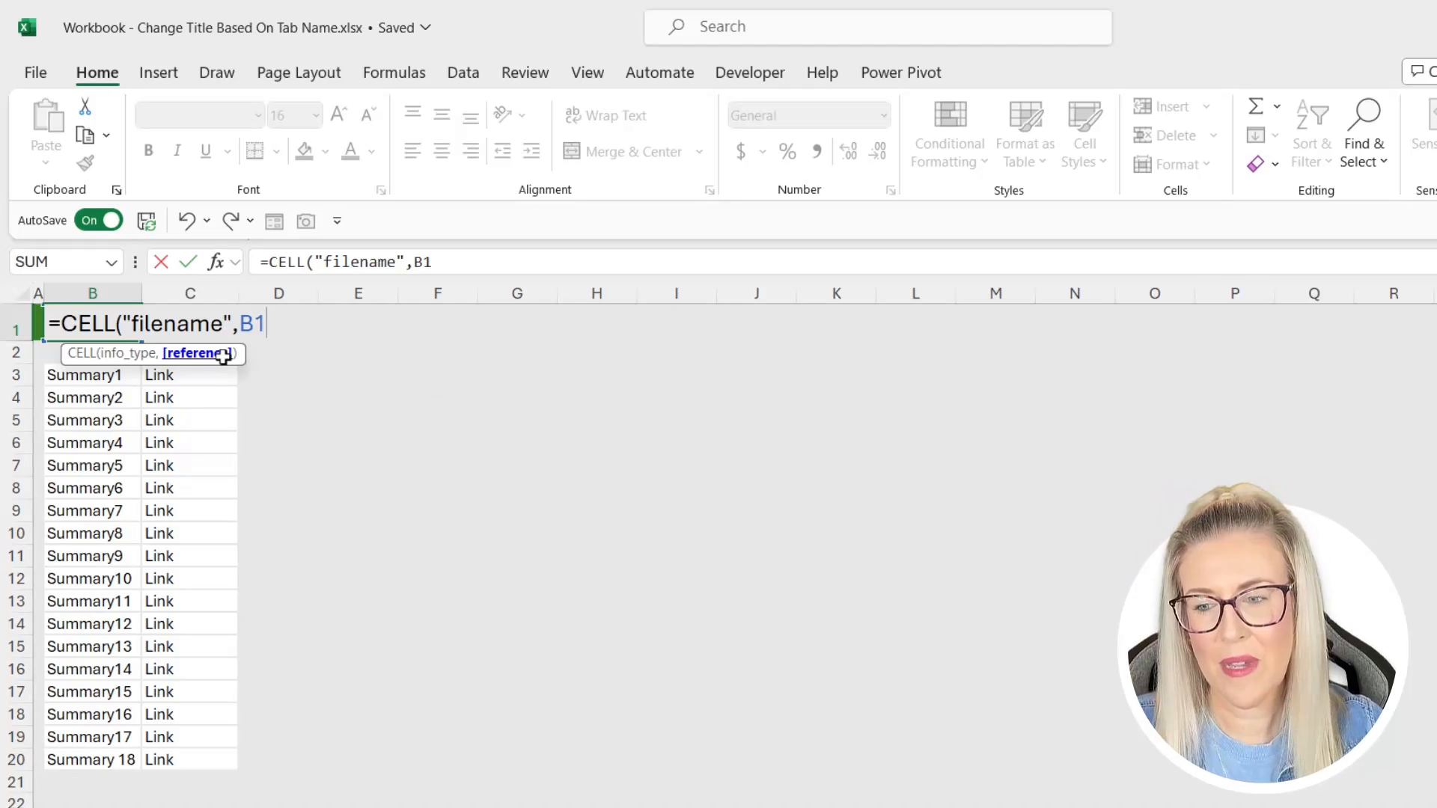
pyautogui.write(')')
pyautogui.press('Return')
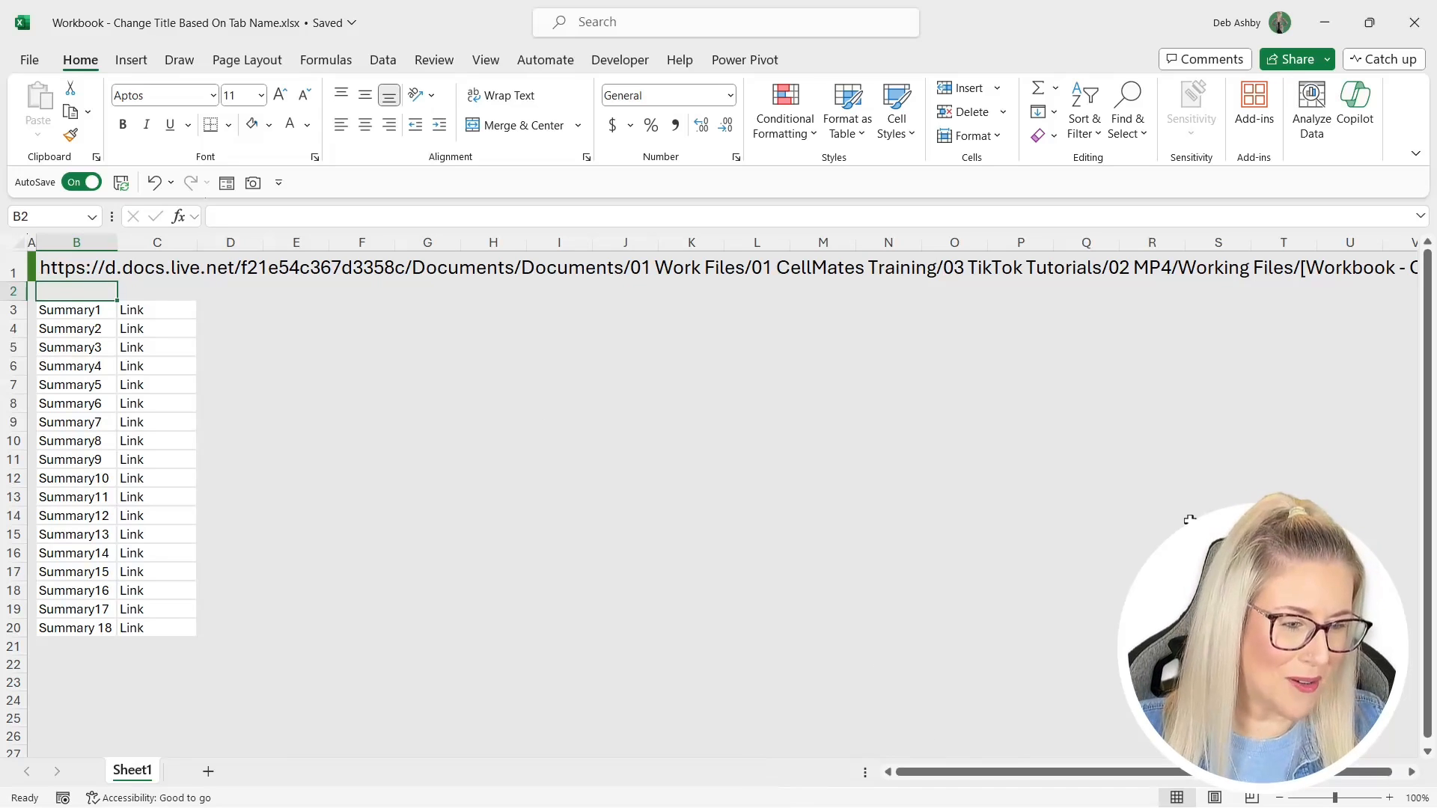
# - Examine the full file path text across row 1, through to its end after the closing square bracket
pyautogui.click(1152, 268)
pyautogui.press('Right')
pyautogui.press('Right')
pyautogui.press('Right')
pyautogui.press('Right')
pyautogui.press('Right')
pyautogui.press('Right')
pyautogui.press('Right')
pyautogui.press('Right')
pyautogui.press('Right')
pyautogui.press('Right')
pyautogui.press('Right')
pyautogui.press('Right')
pyautogui.press('Right')
pyautogui.press('Right')
pyautogui.press('Right')
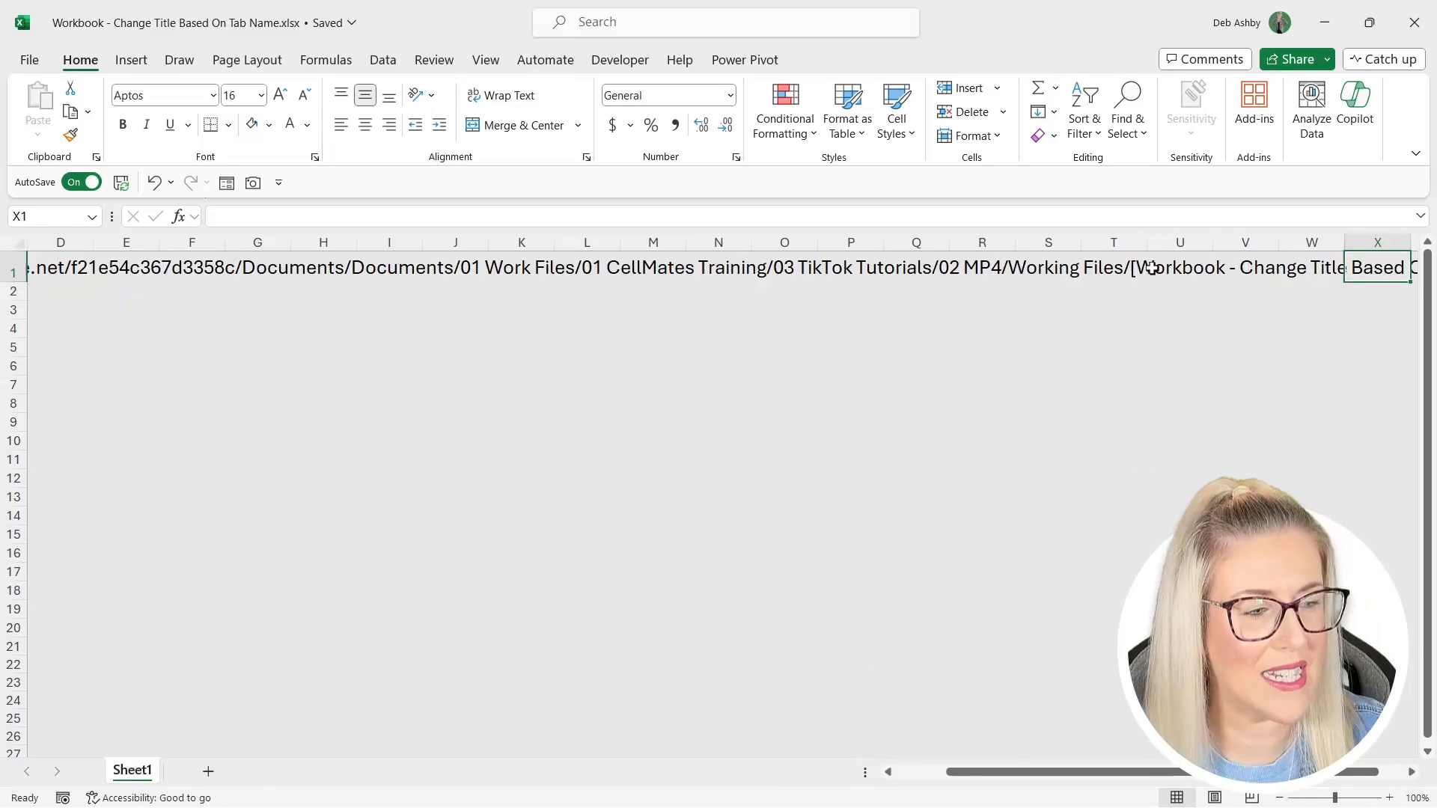
pyautogui.press('Right')
pyautogui.press('Left')
pyautogui.press('Left')
pyautogui.press('Left')
pyautogui.press('Left')
pyautogui.press('Left')
pyautogui.press('Left')
pyautogui.press('Left')
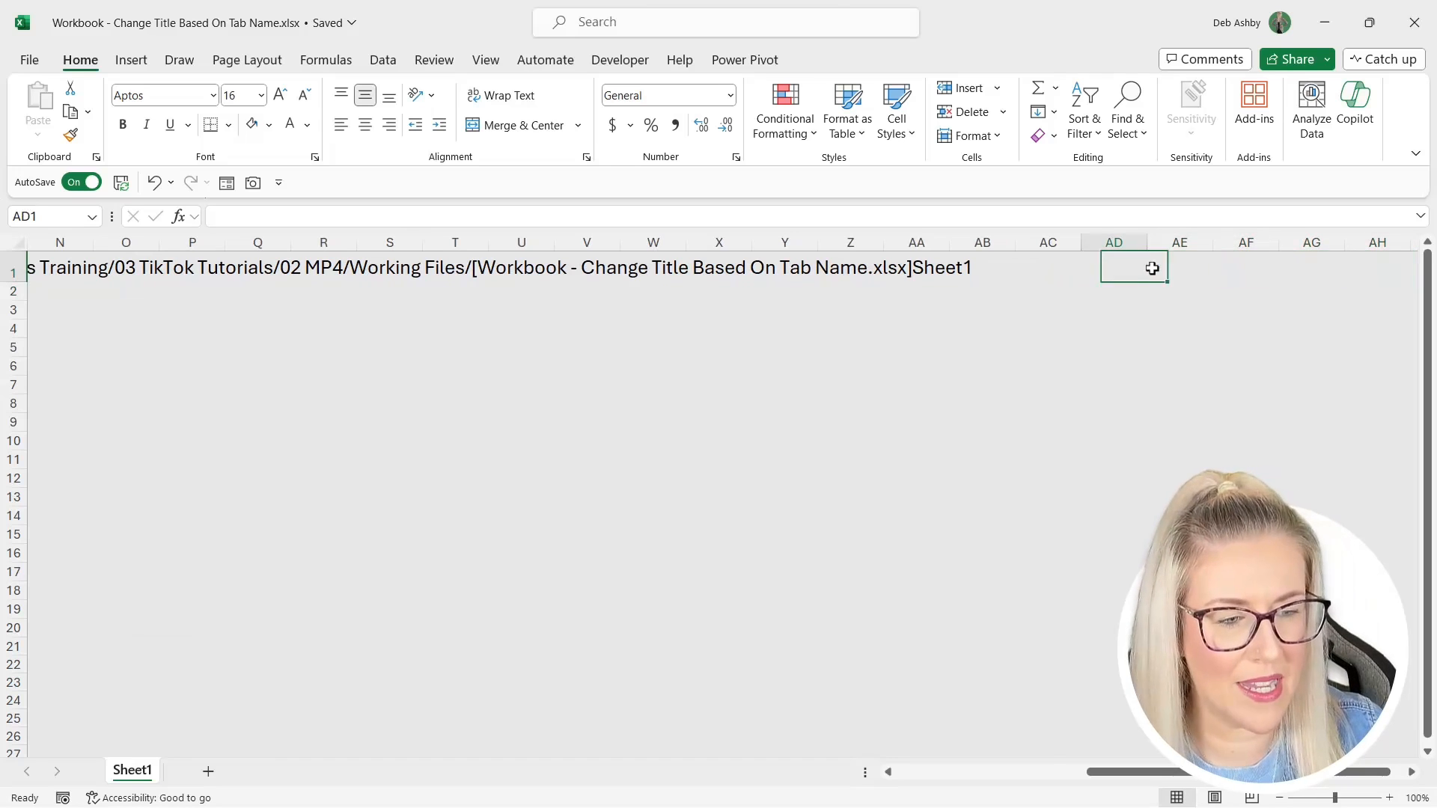
pyautogui.press('Left')
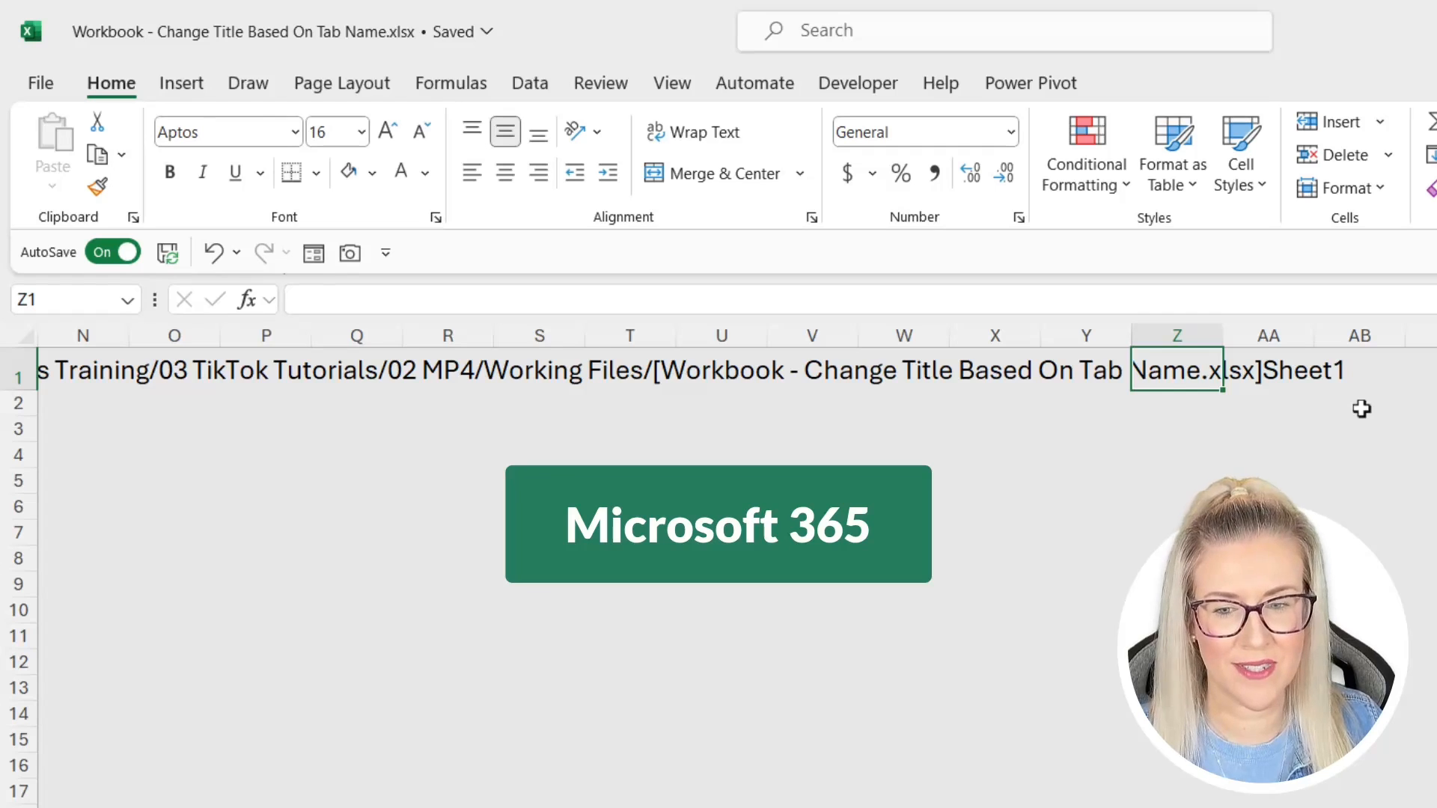
# - Wrap the CELL formula in B1 in a TEXTAFTER function, using CELL("filename",B1) as its text argument
pyautogui.hotkey('ctrl', 'Home')
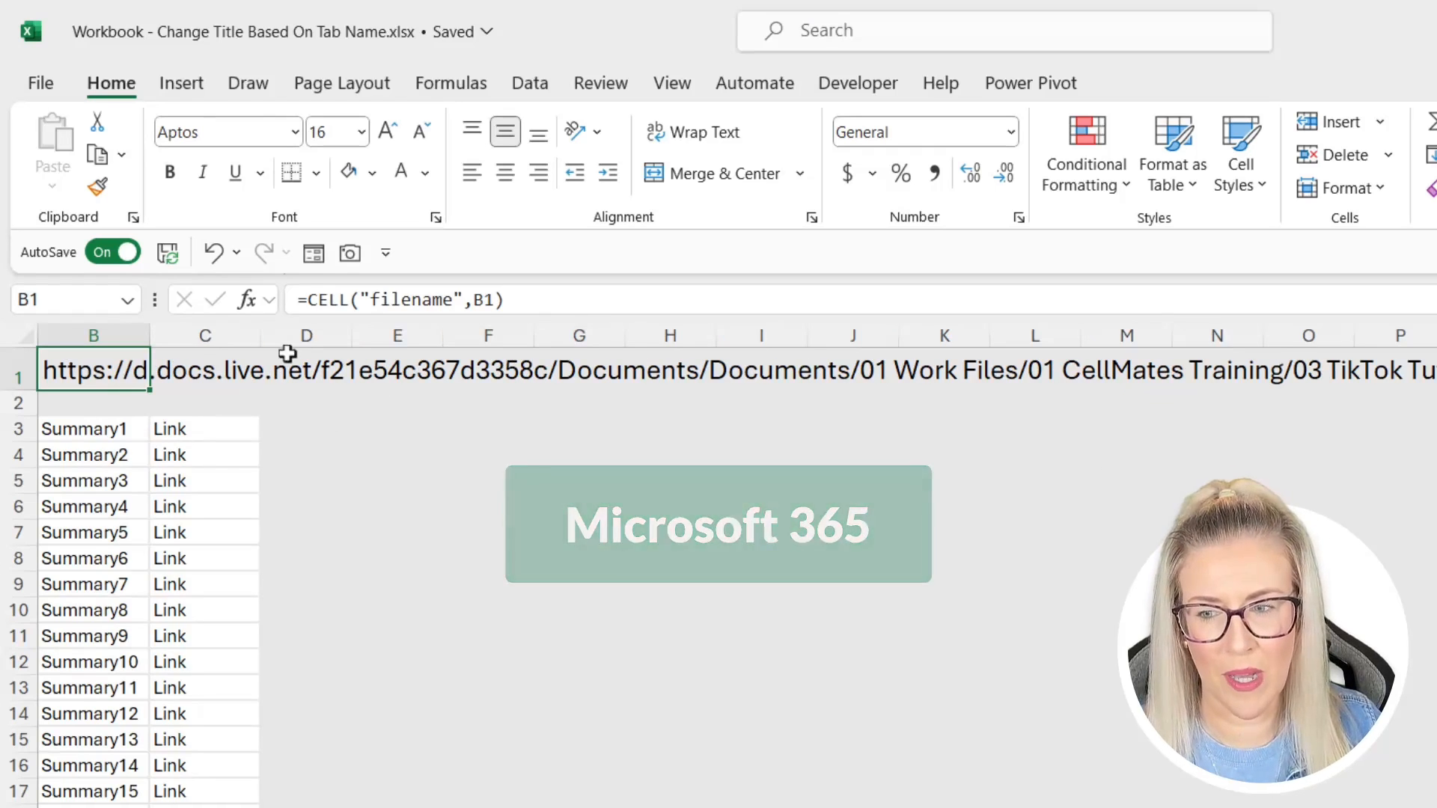
pyautogui.click(304, 300)
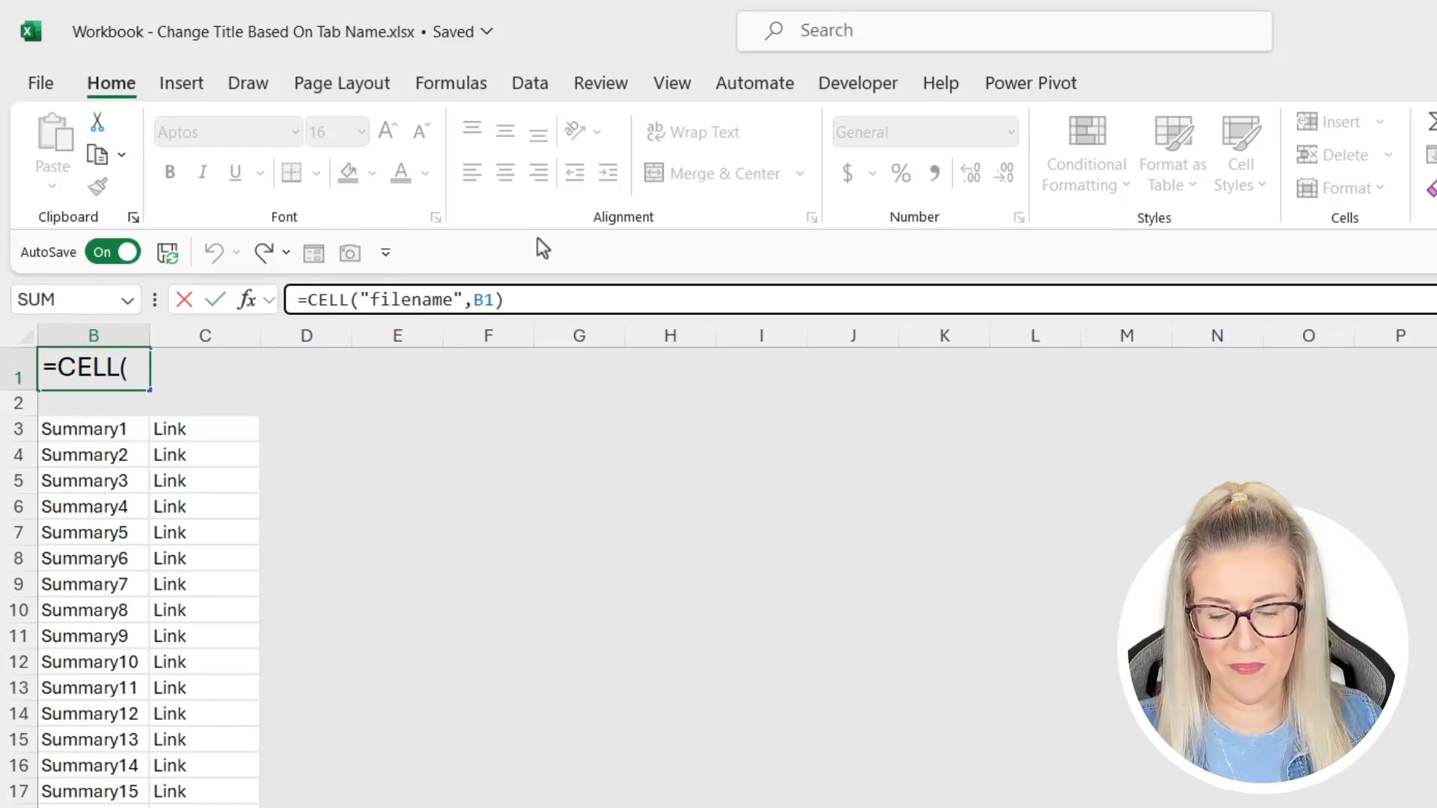
pyautogui.write('TEXT')
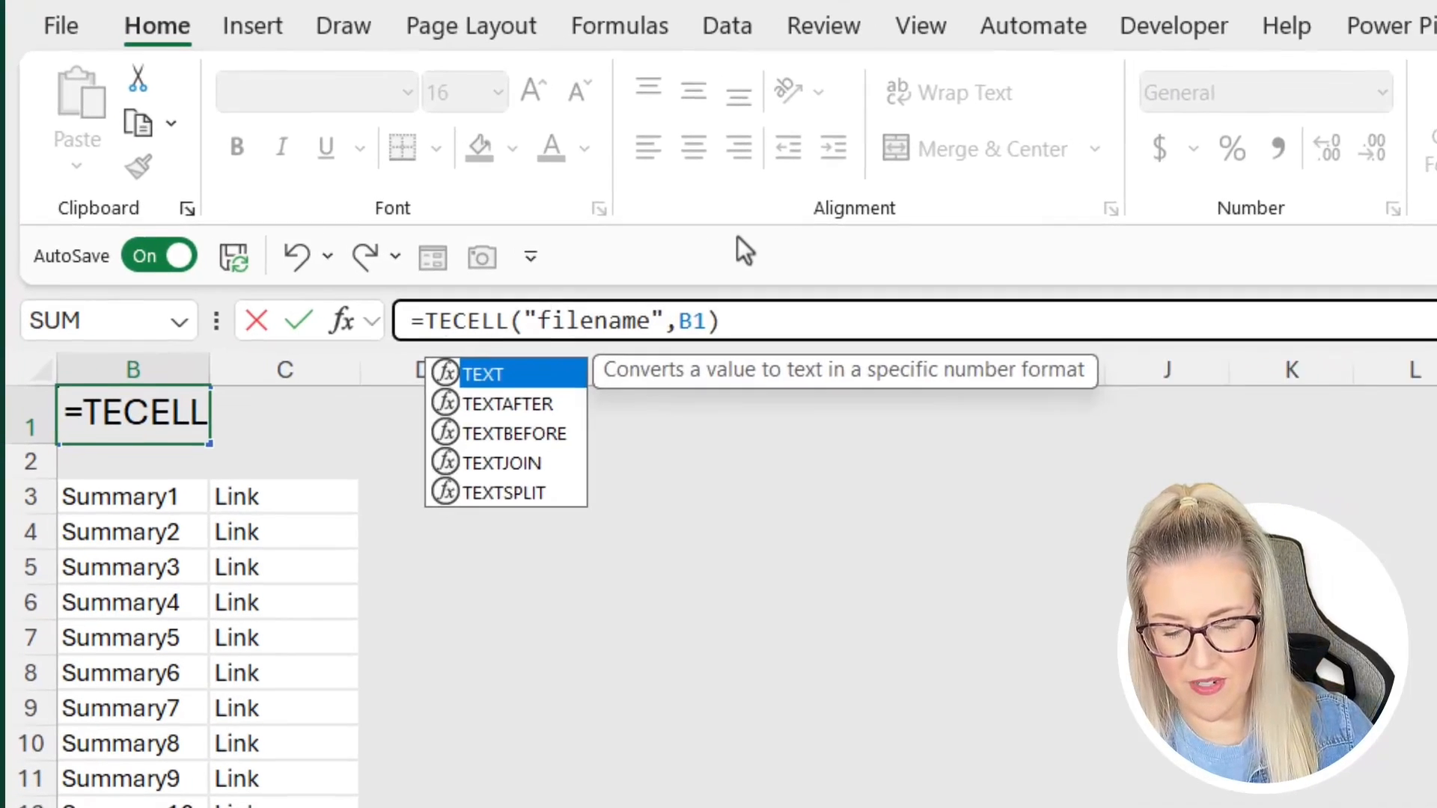
pyautogui.write('C')
pyautogui.press('BackSpace')
pyautogui.write('XT')
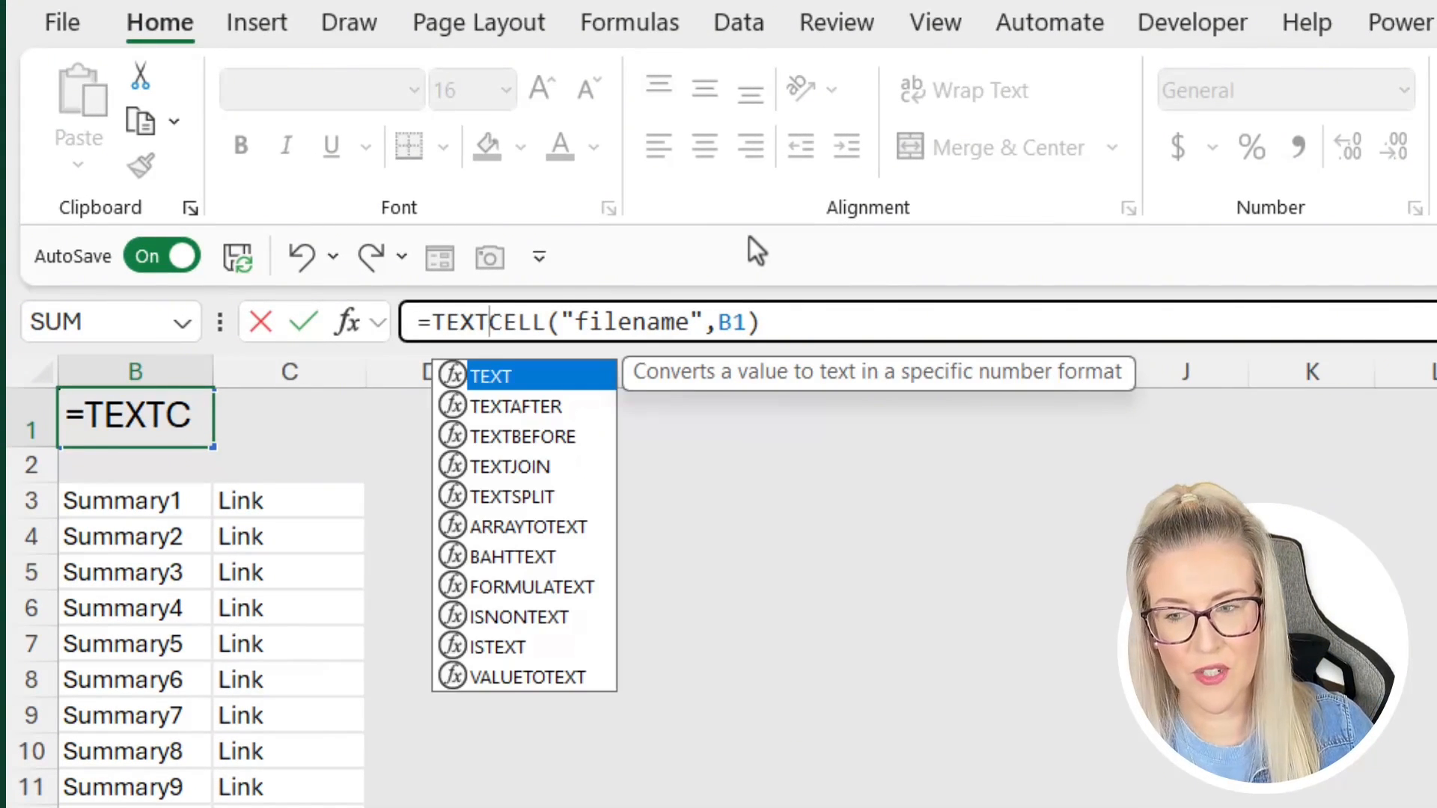
pyautogui.write('AF')
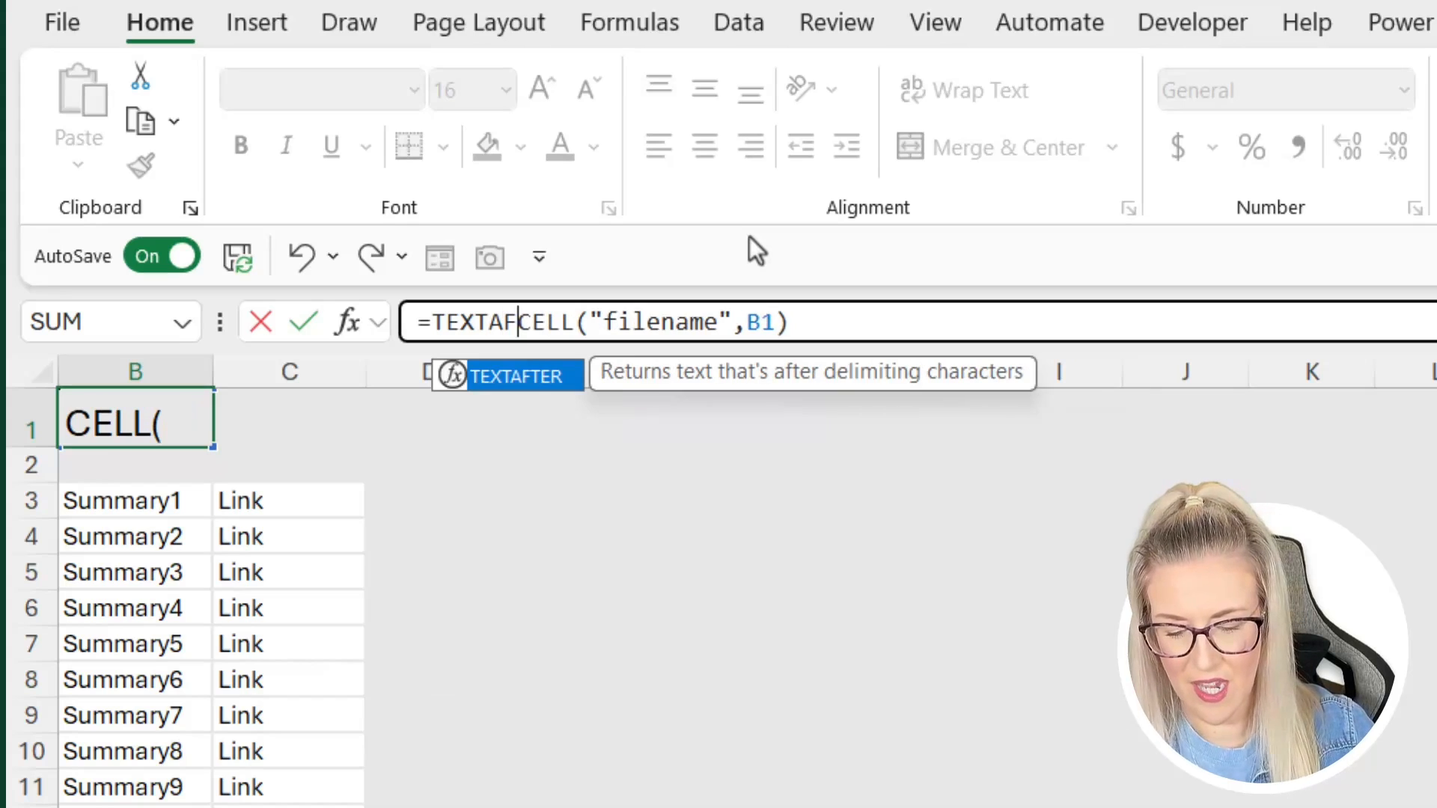
pyautogui.write('TER(')
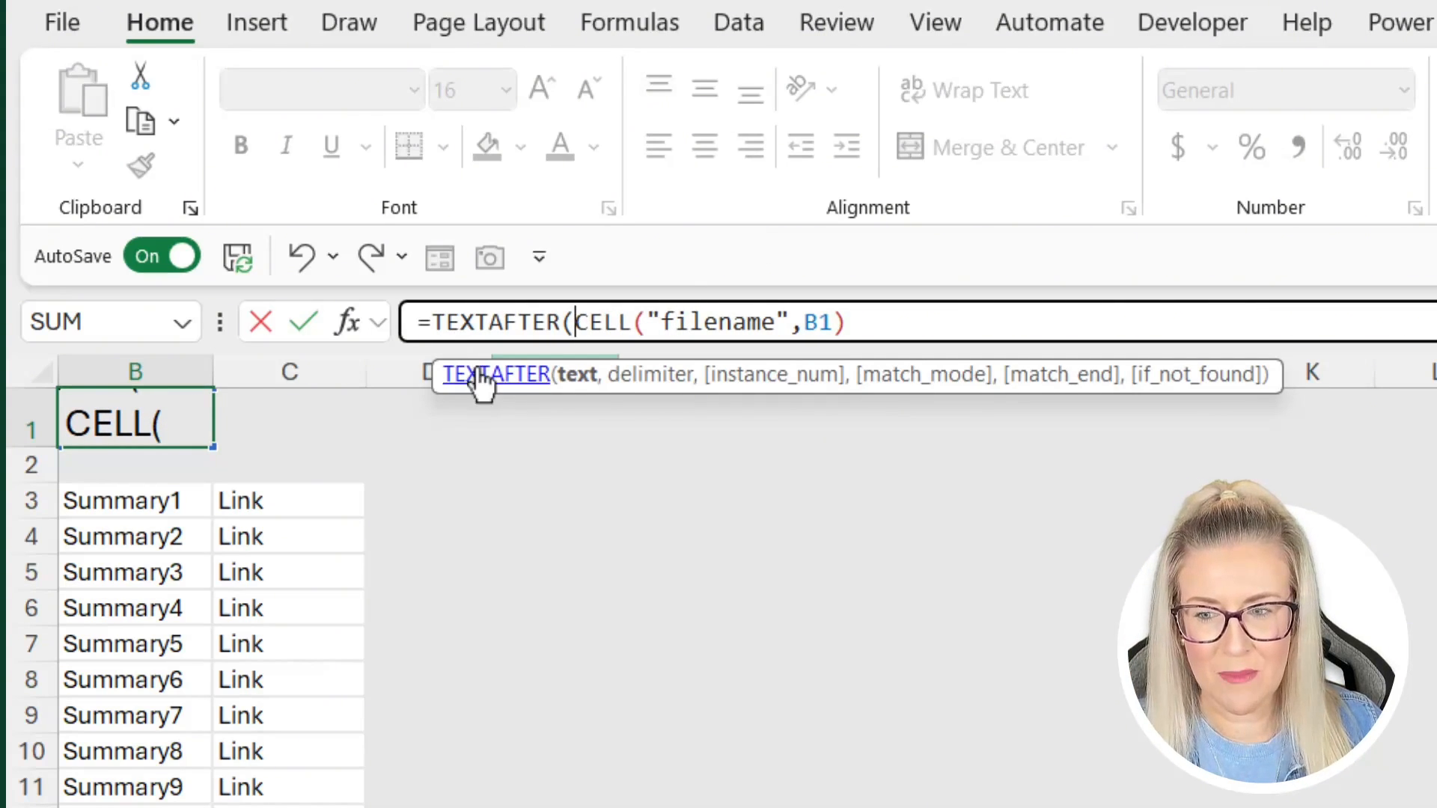
pyautogui.click(578, 376)
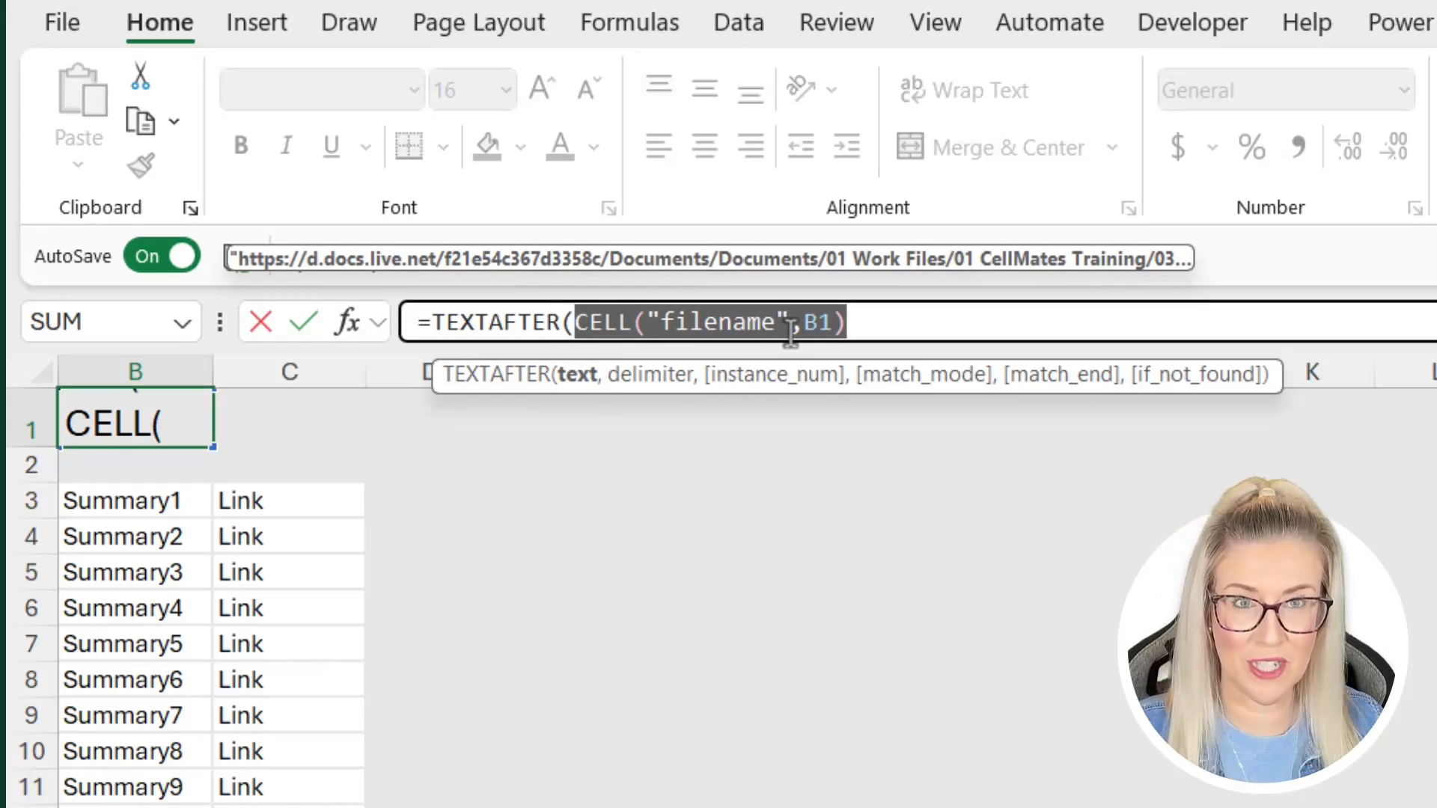
pyautogui.click(870, 323)
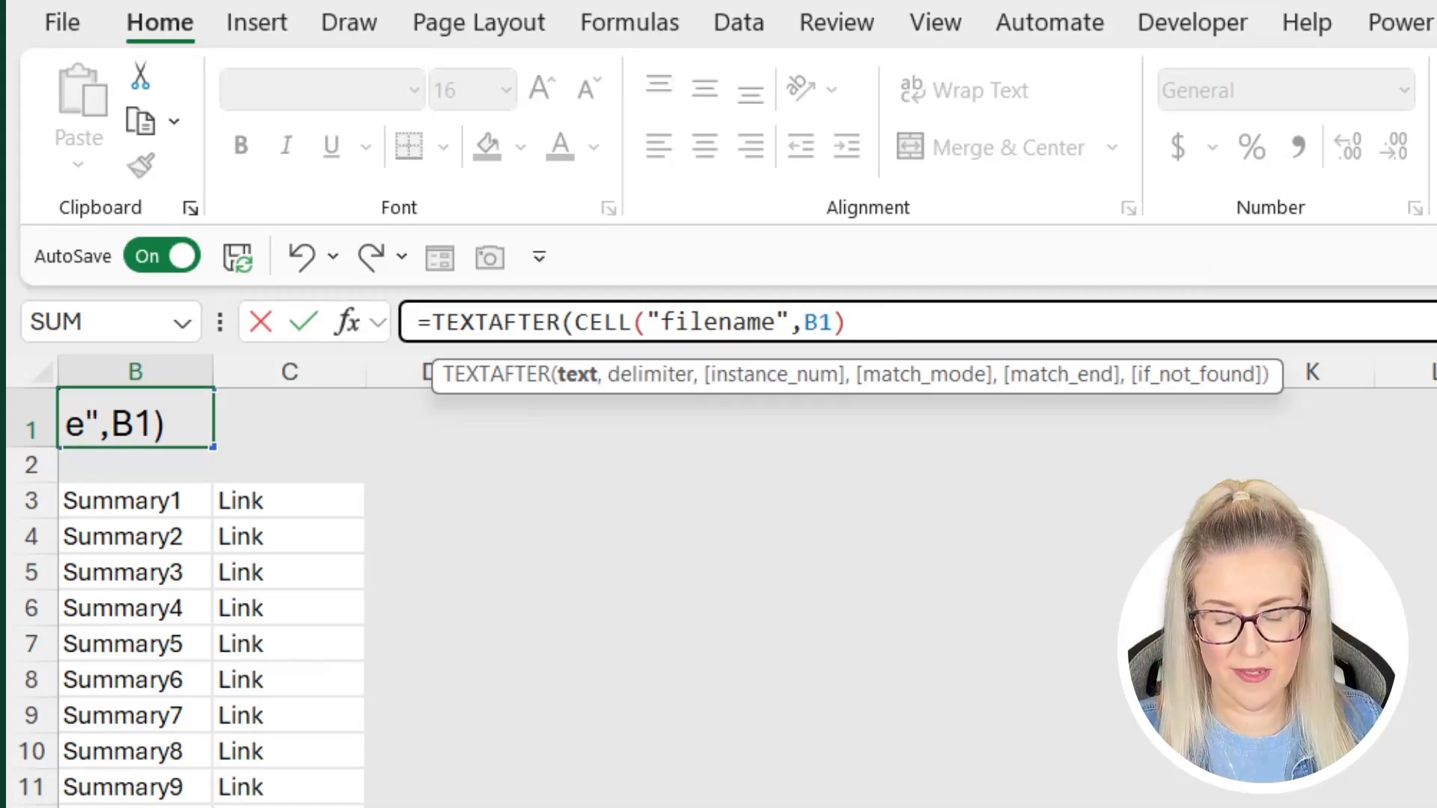
# - Set the TEXTAFTER delimiter to "]" and complete the formula as =TEXTAFTER(CELL("filename",B1),"]")
pyautogui.write(',')
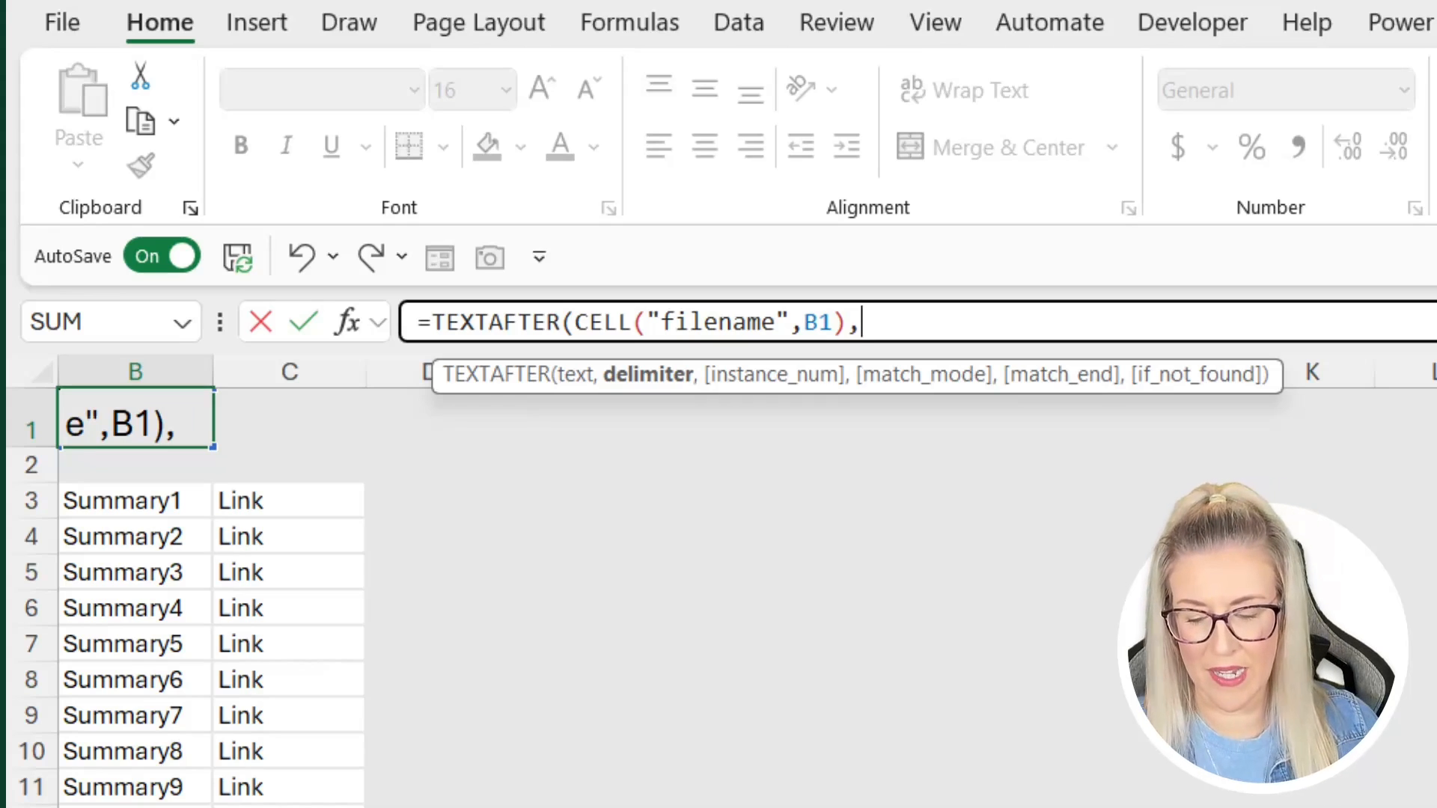
pyautogui.write('"')
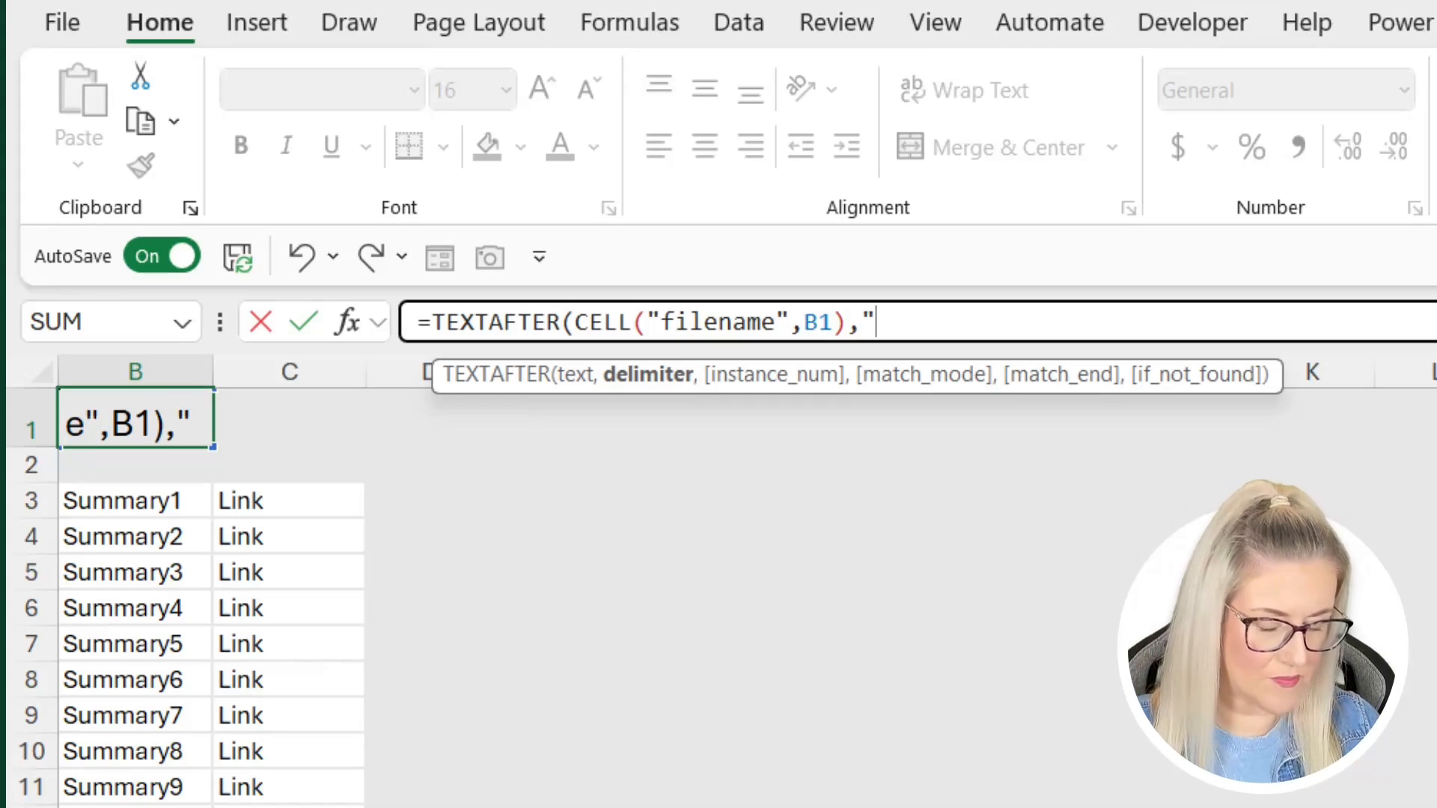
pyautogui.write(']')
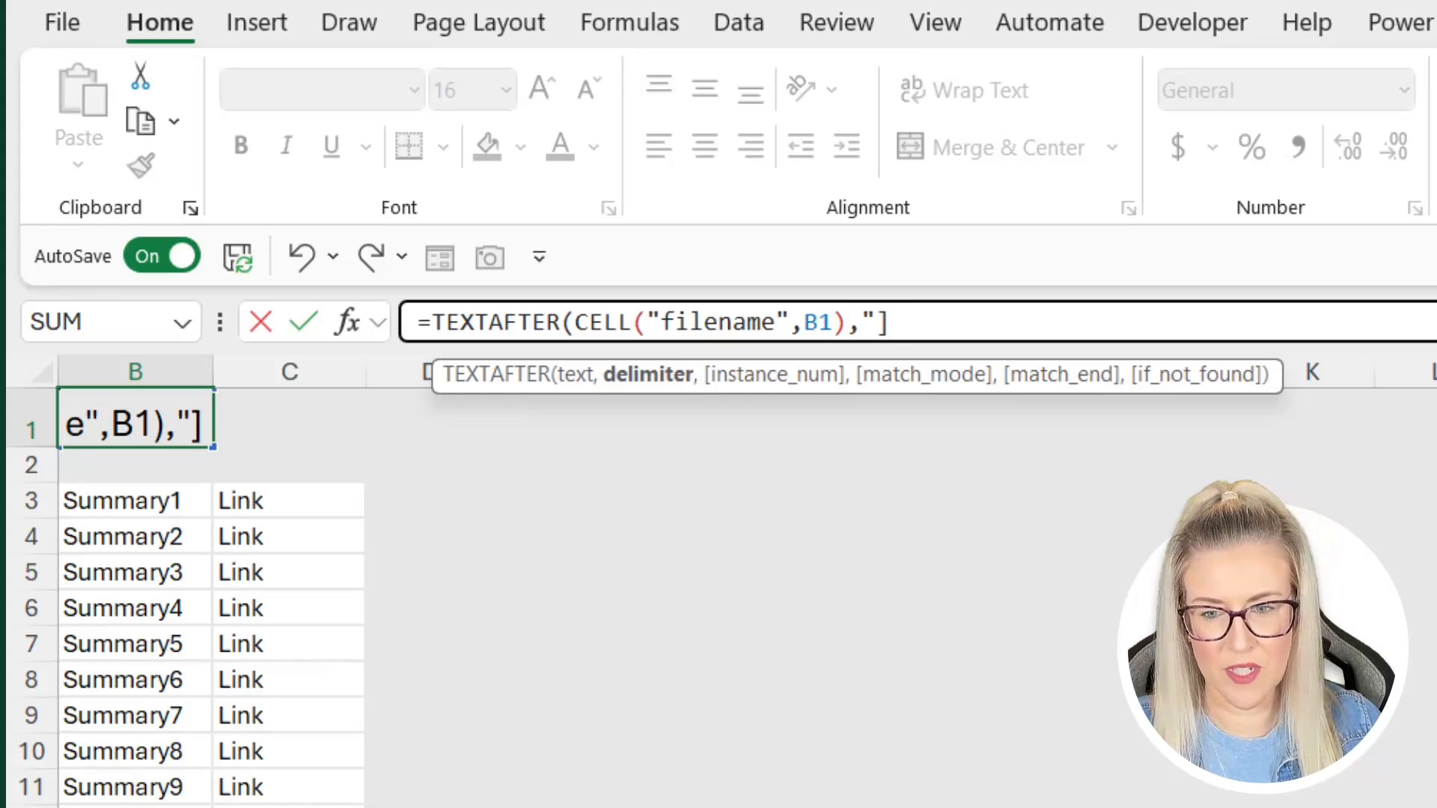
pyautogui.write('"')
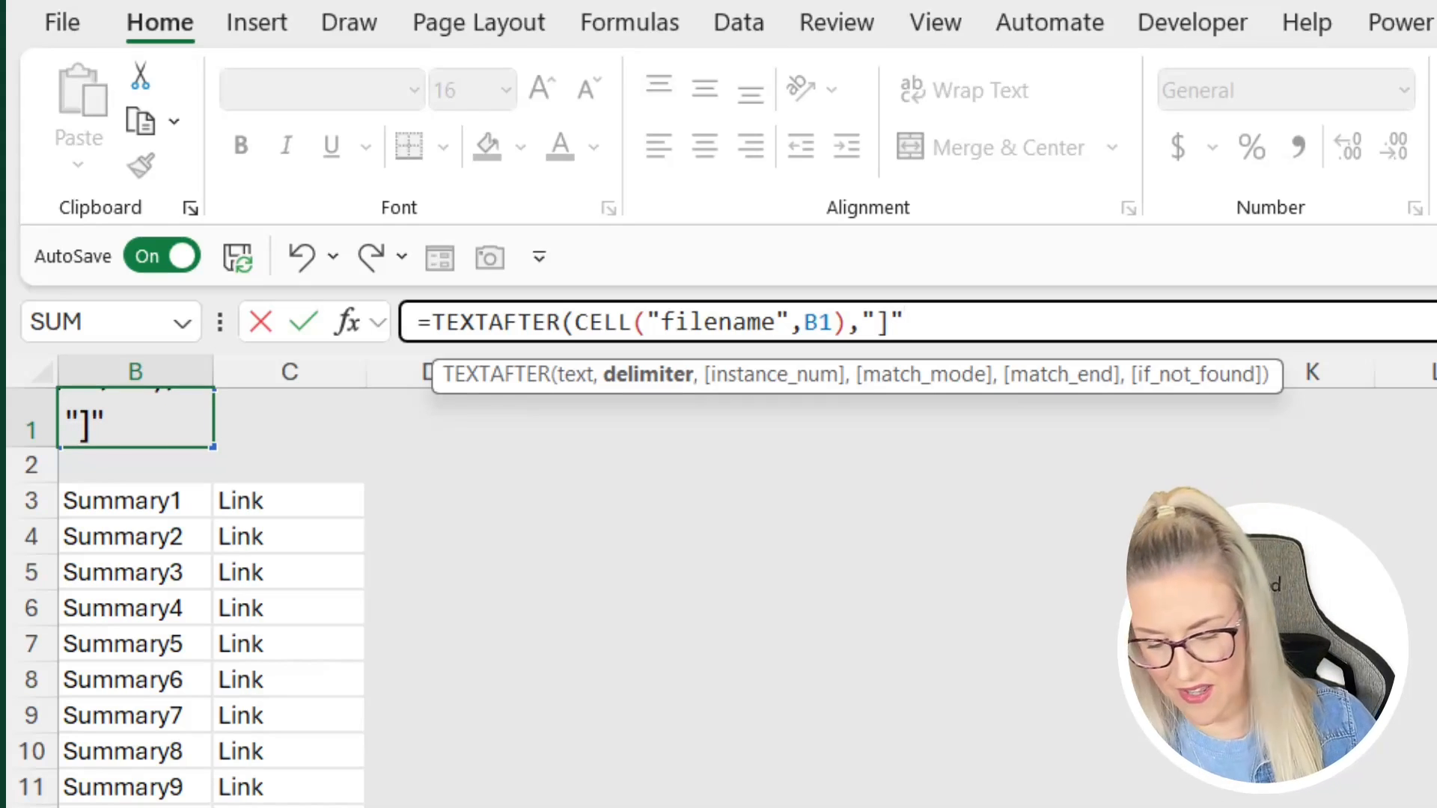
pyautogui.write(')')
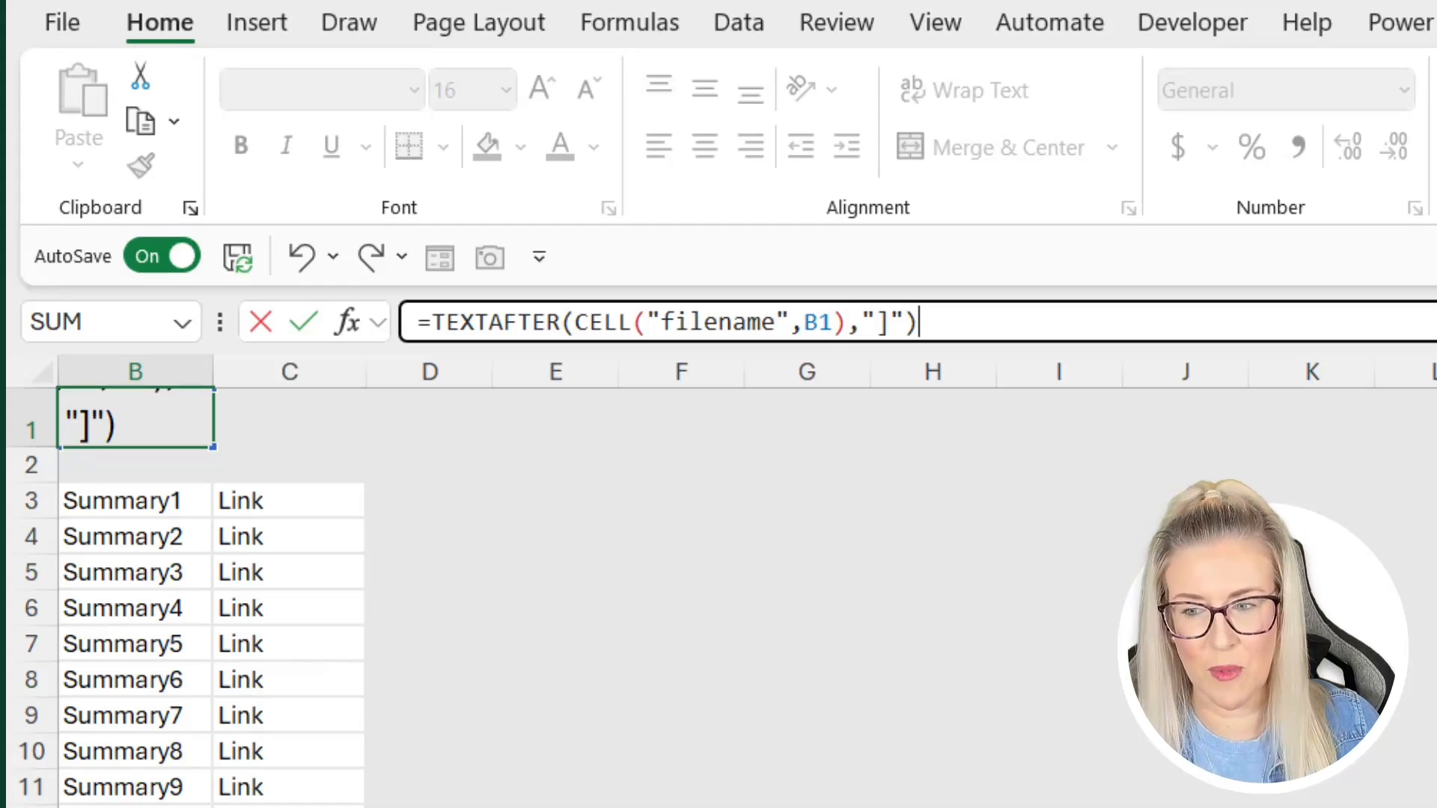
pyautogui.press('Return')
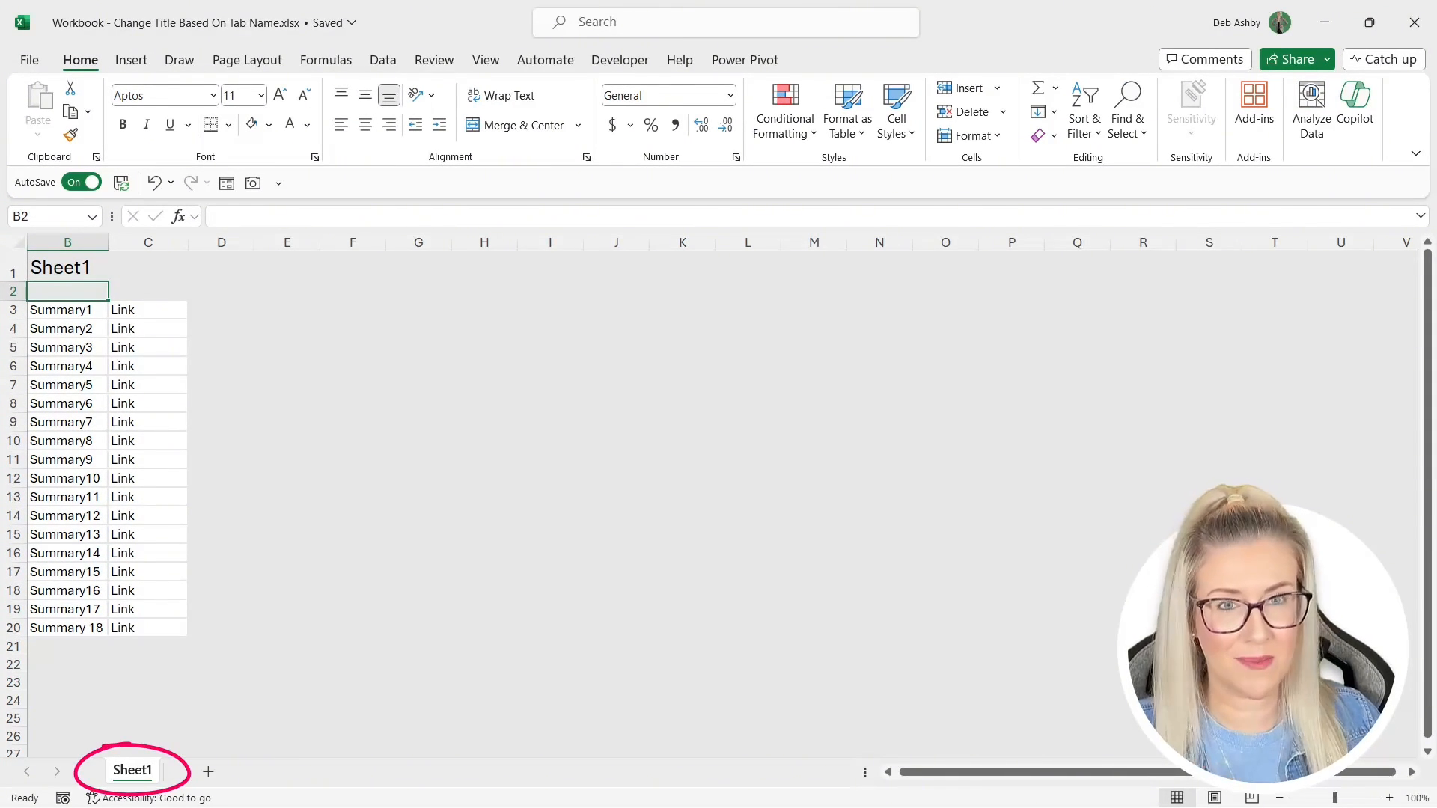
# - Rename the worksheet Sheet1 as Summary
pyautogui.doubleClick(132, 771)
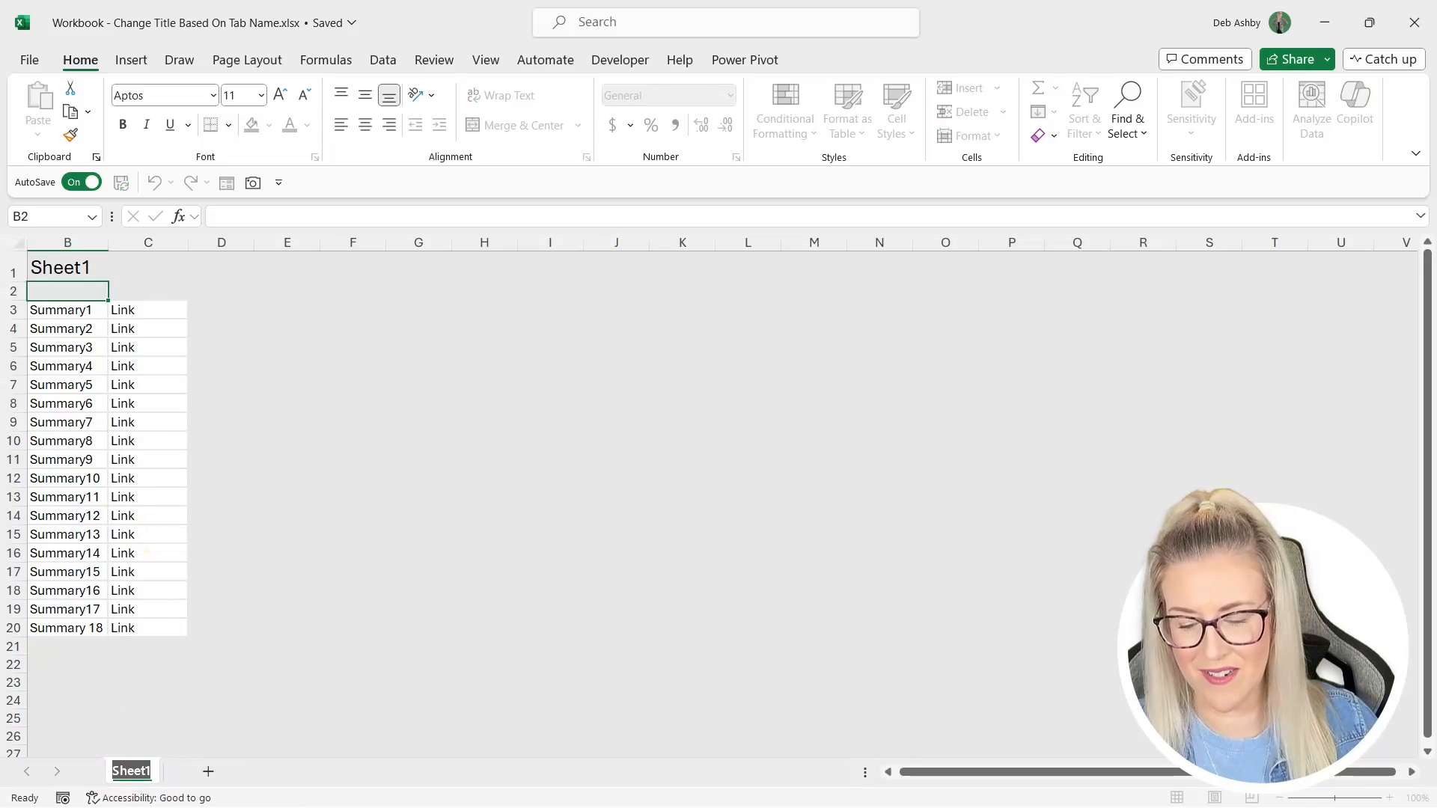
pyautogui.write('Summary')
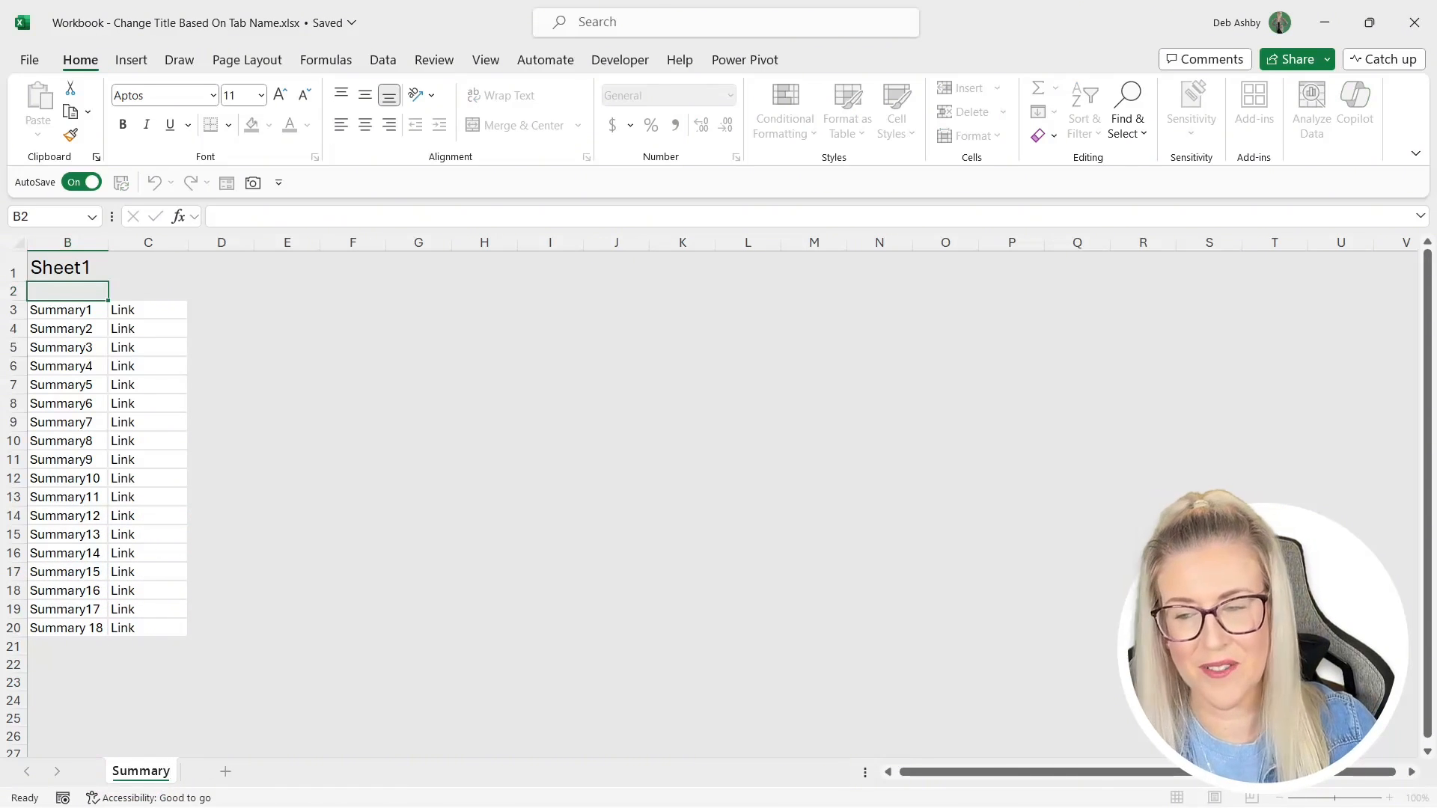
pyautogui.press('Return')
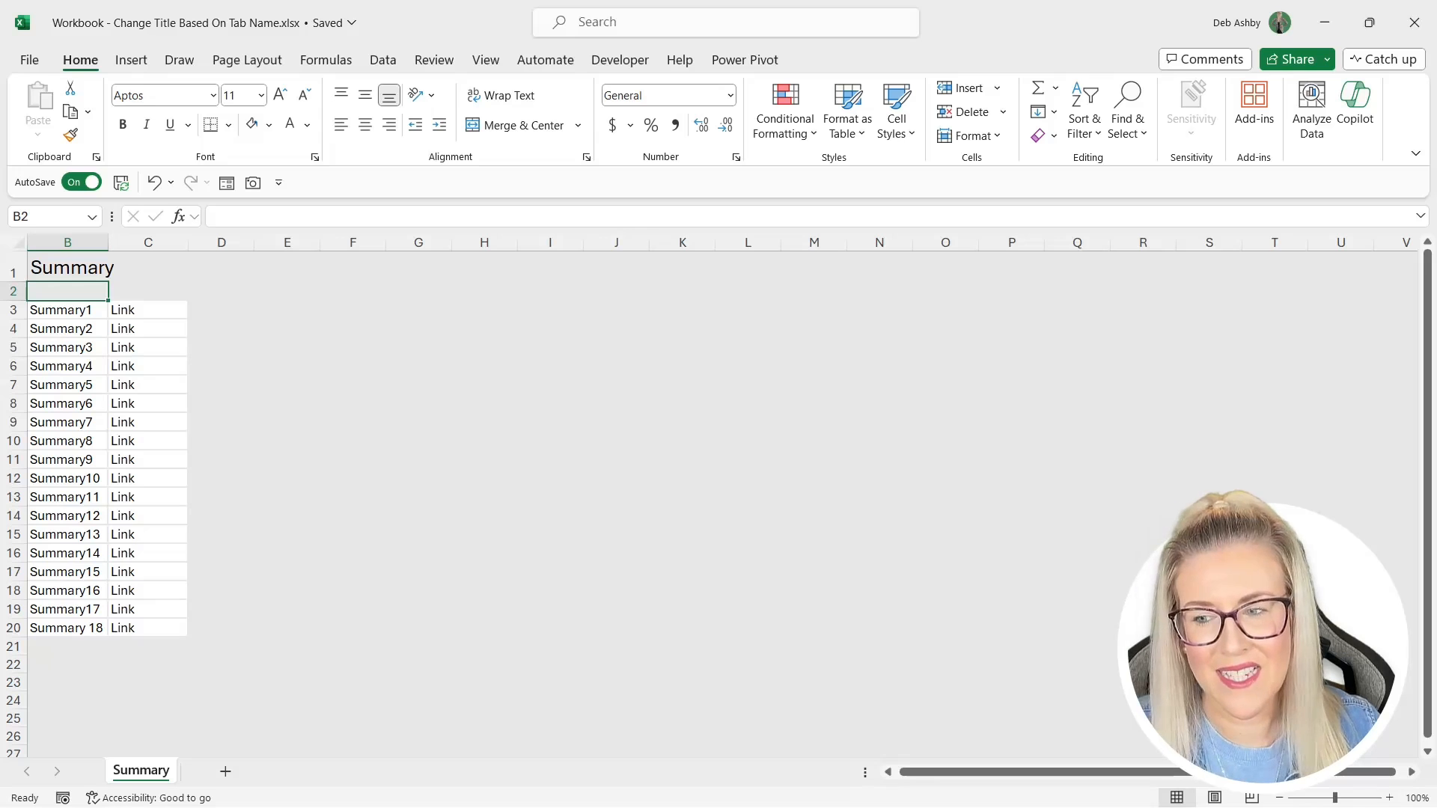
# - Clear cell B1 and enter the formula =CELL("filename",B1) in it
pyautogui.click(67, 267)
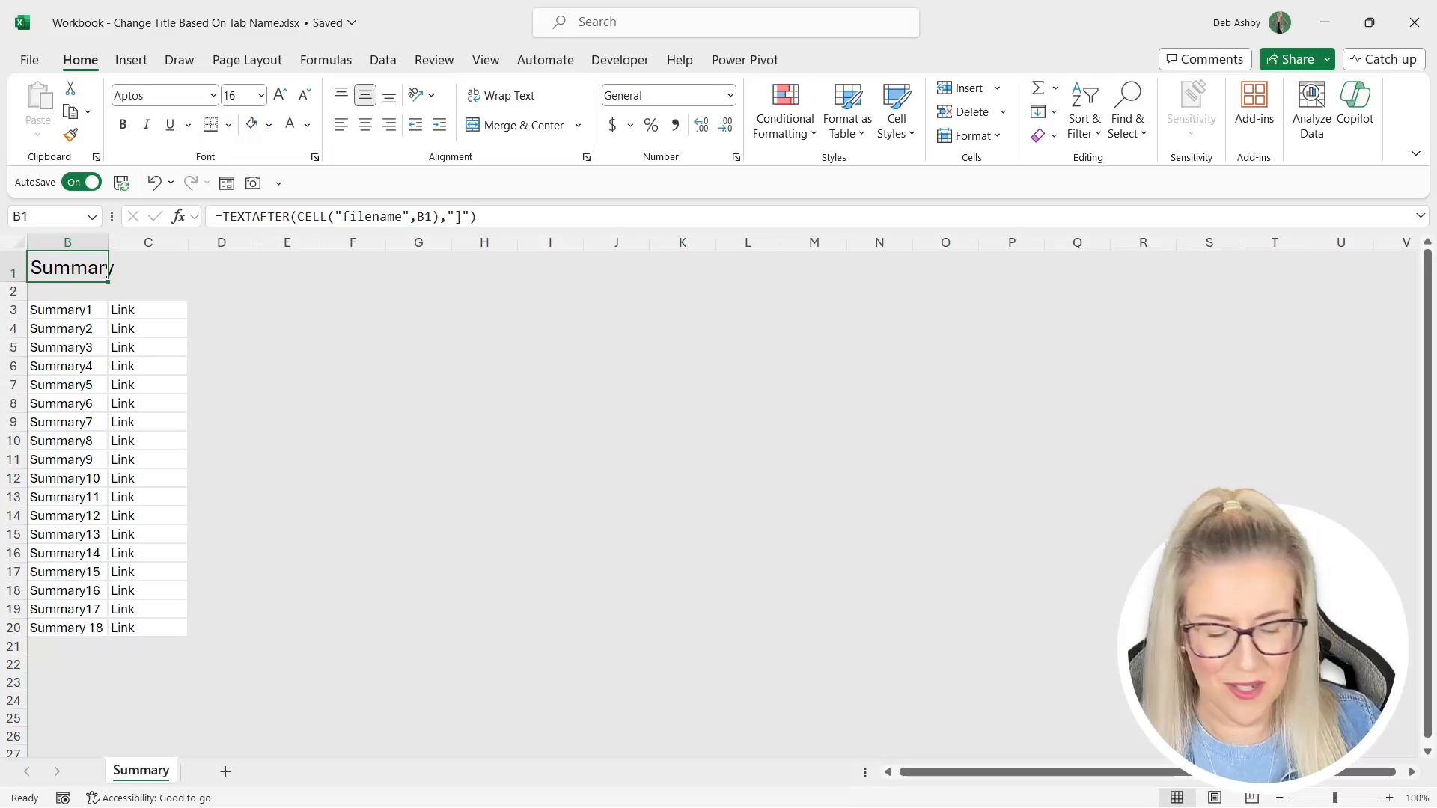
pyautogui.press('Delete')
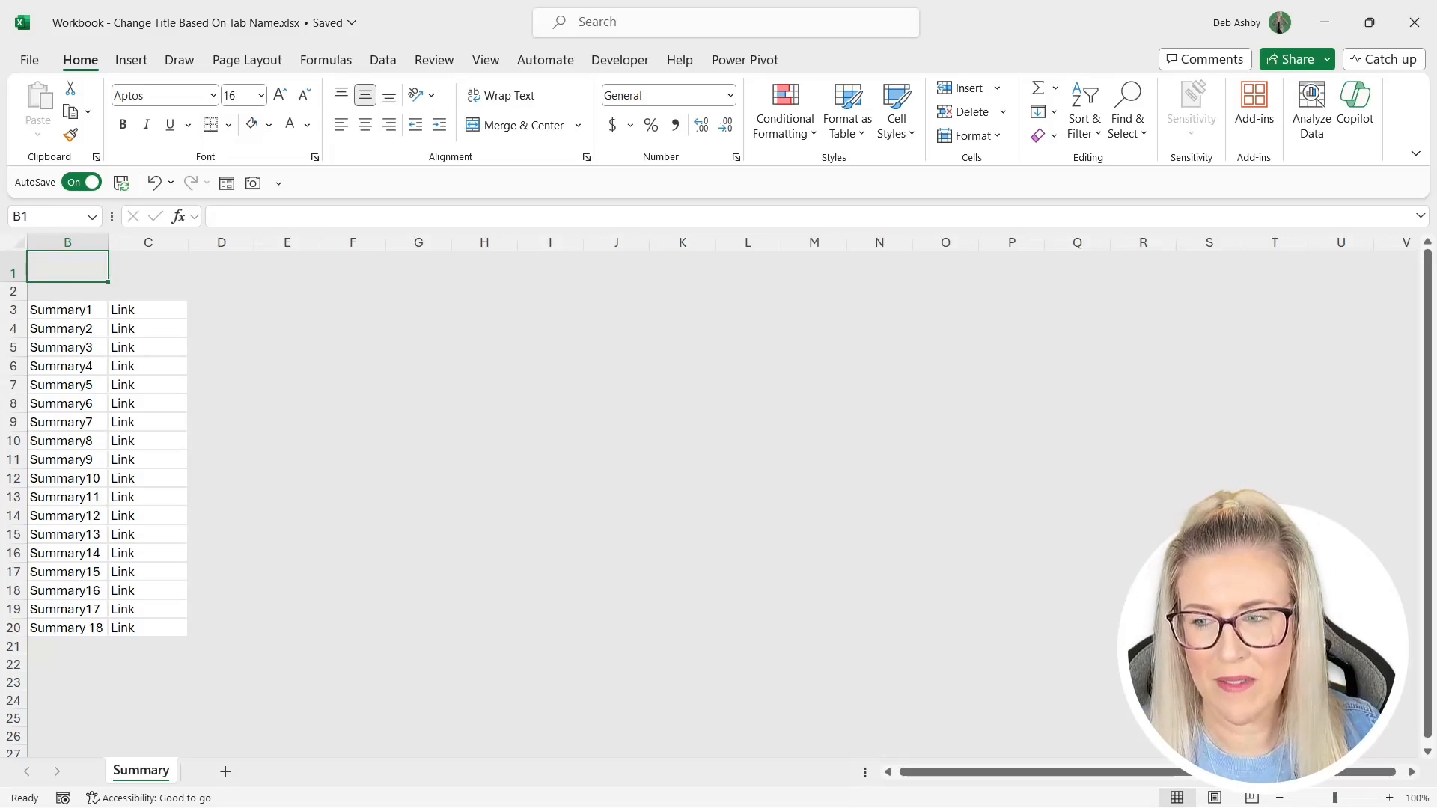
pyautogui.click(212, 216)
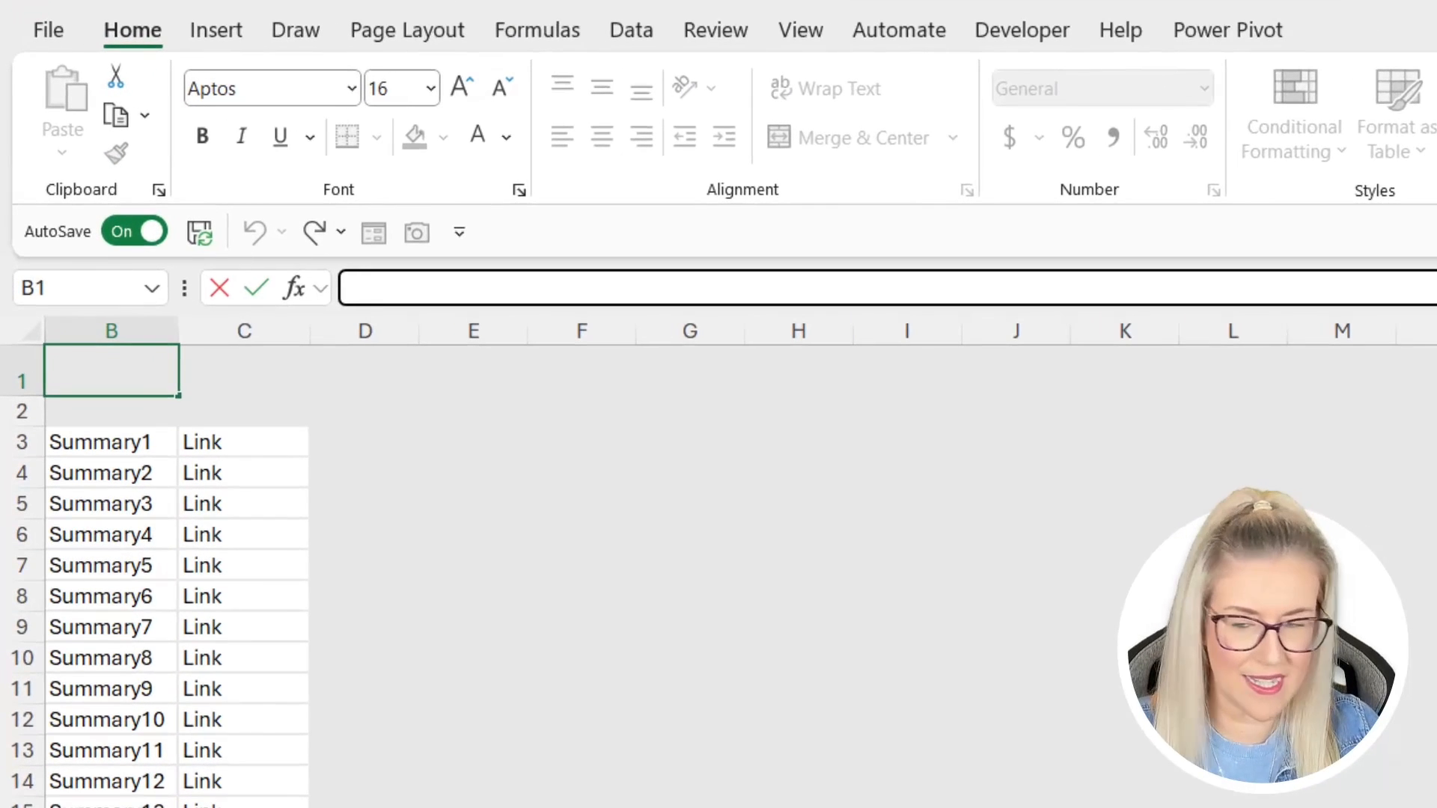
pyautogui.write('=CELL(')
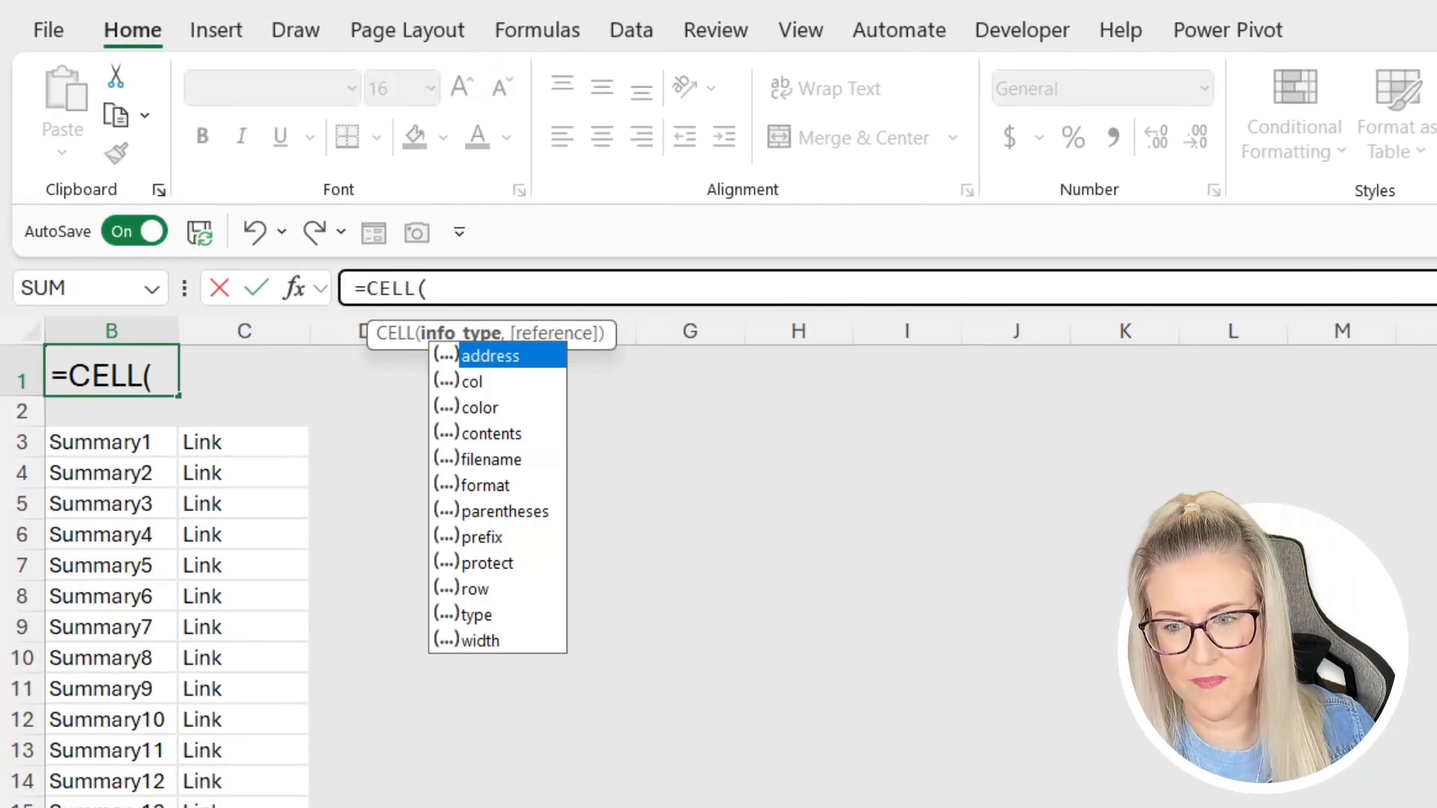
pyautogui.press('Down')
pyautogui.press('Down')
pyautogui.press('Down')
pyautogui.press('Down')
pyautogui.press('Tab')
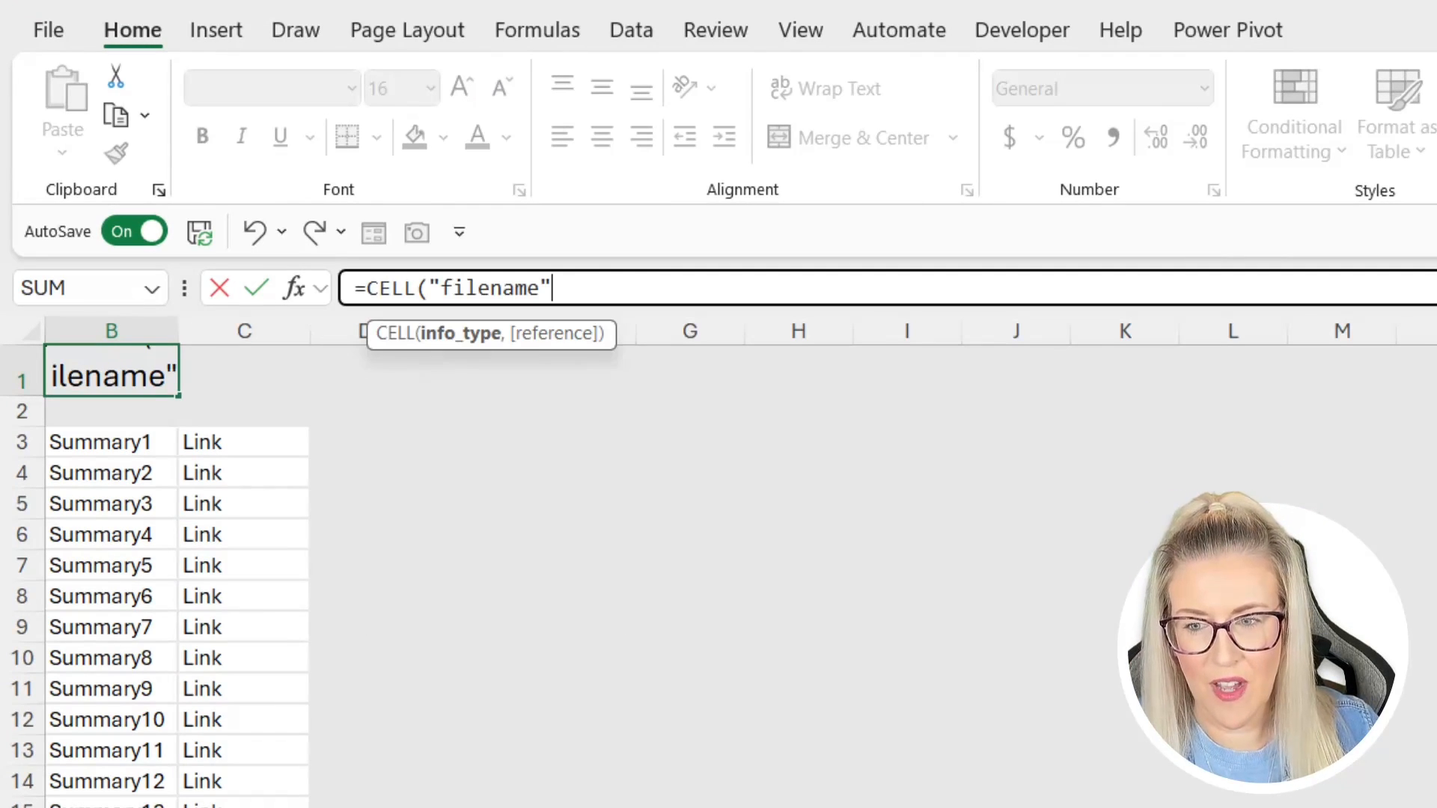
pyautogui.write(',B')
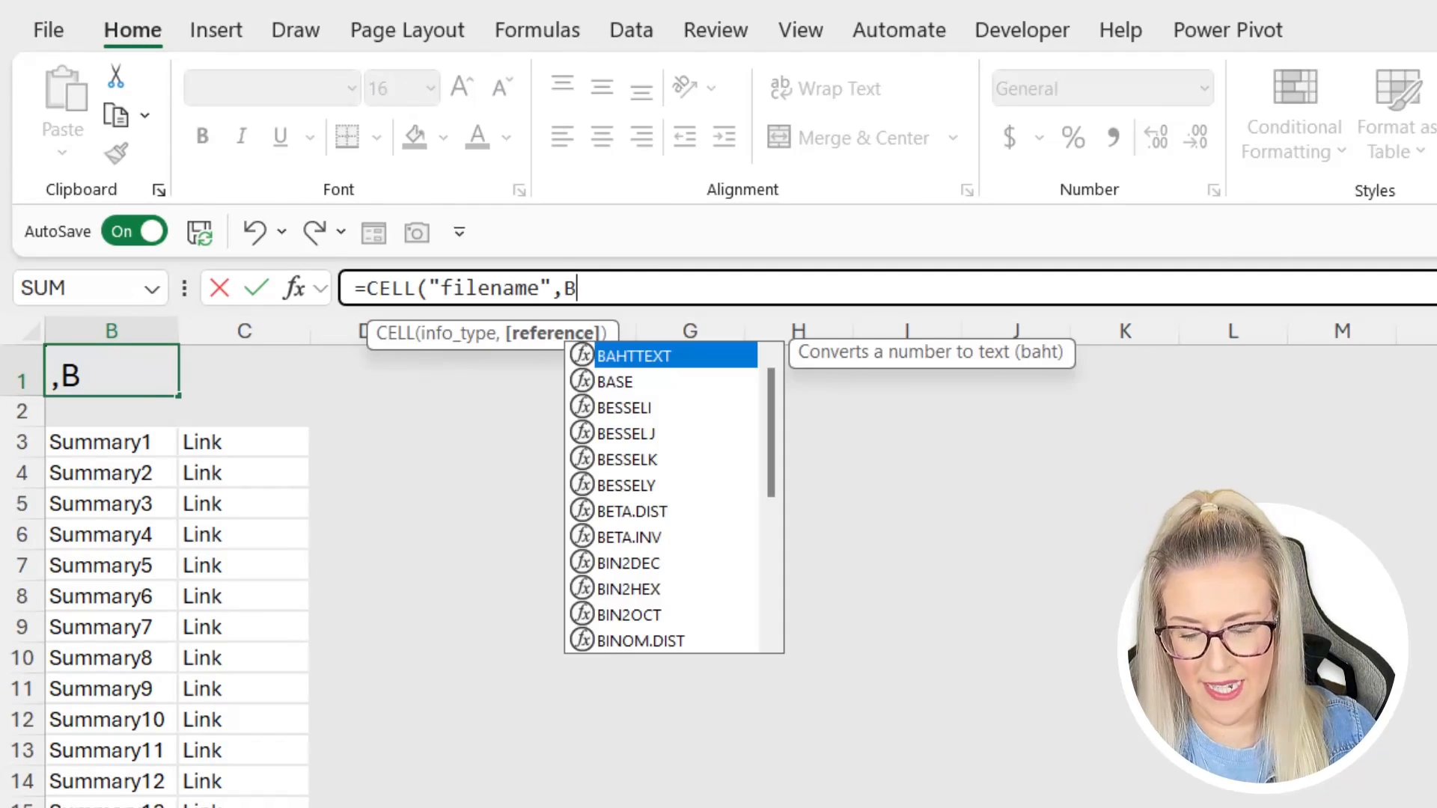
pyautogui.write('1)')
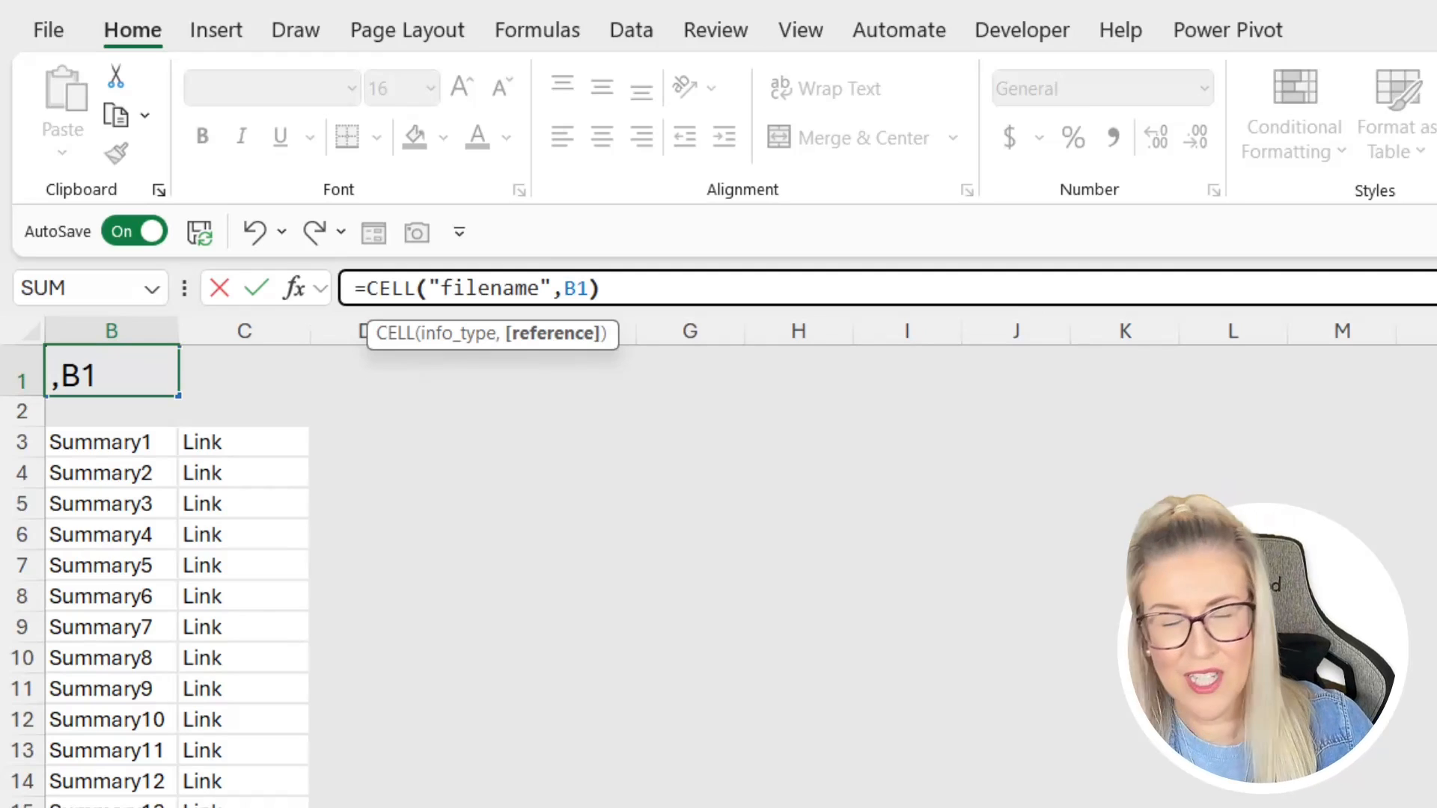
pyautogui.press('Return')
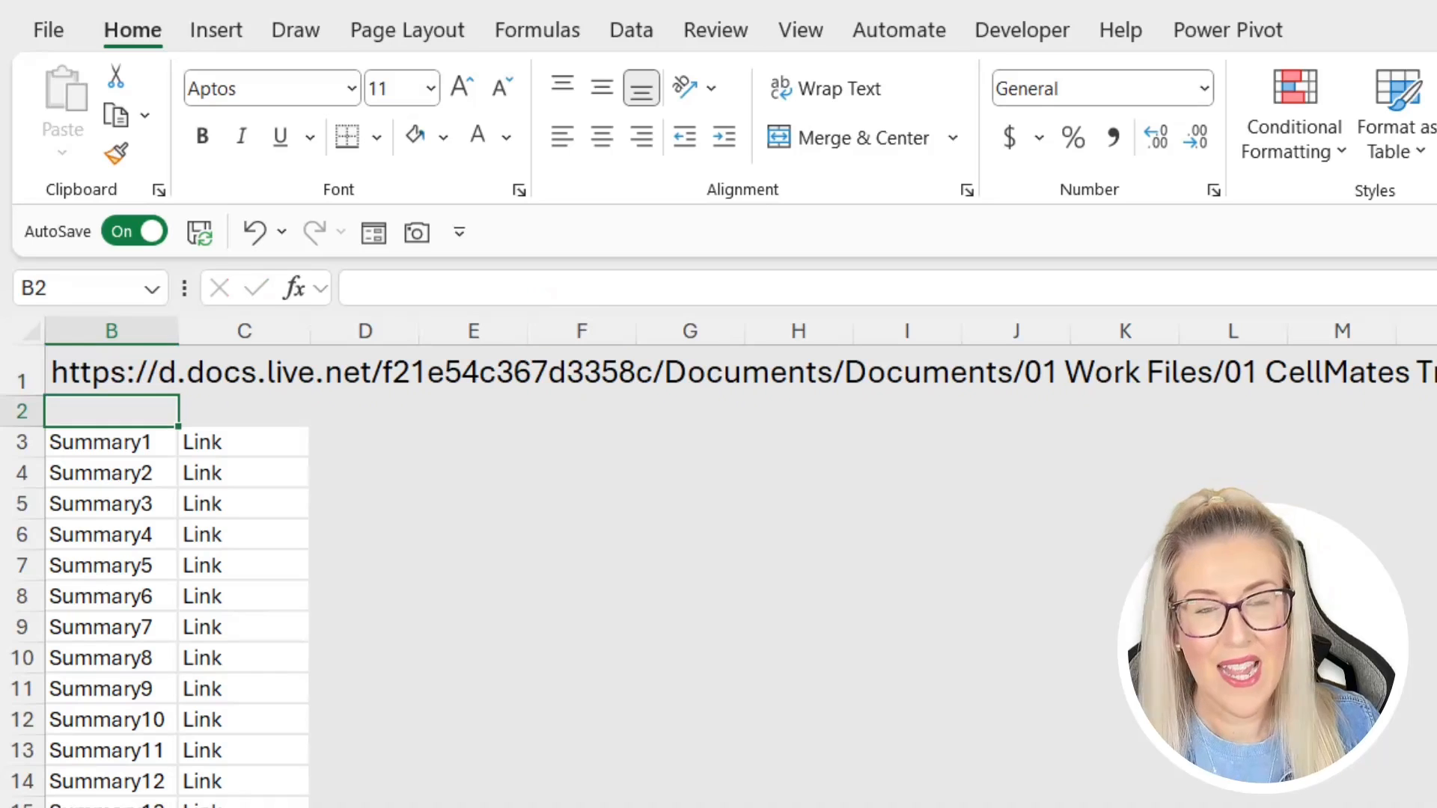
# - Enlarge the formula editing area and wrap B1's CELL formula in a LET function, with the CELL expression on a new line
pyautogui.press('Up')
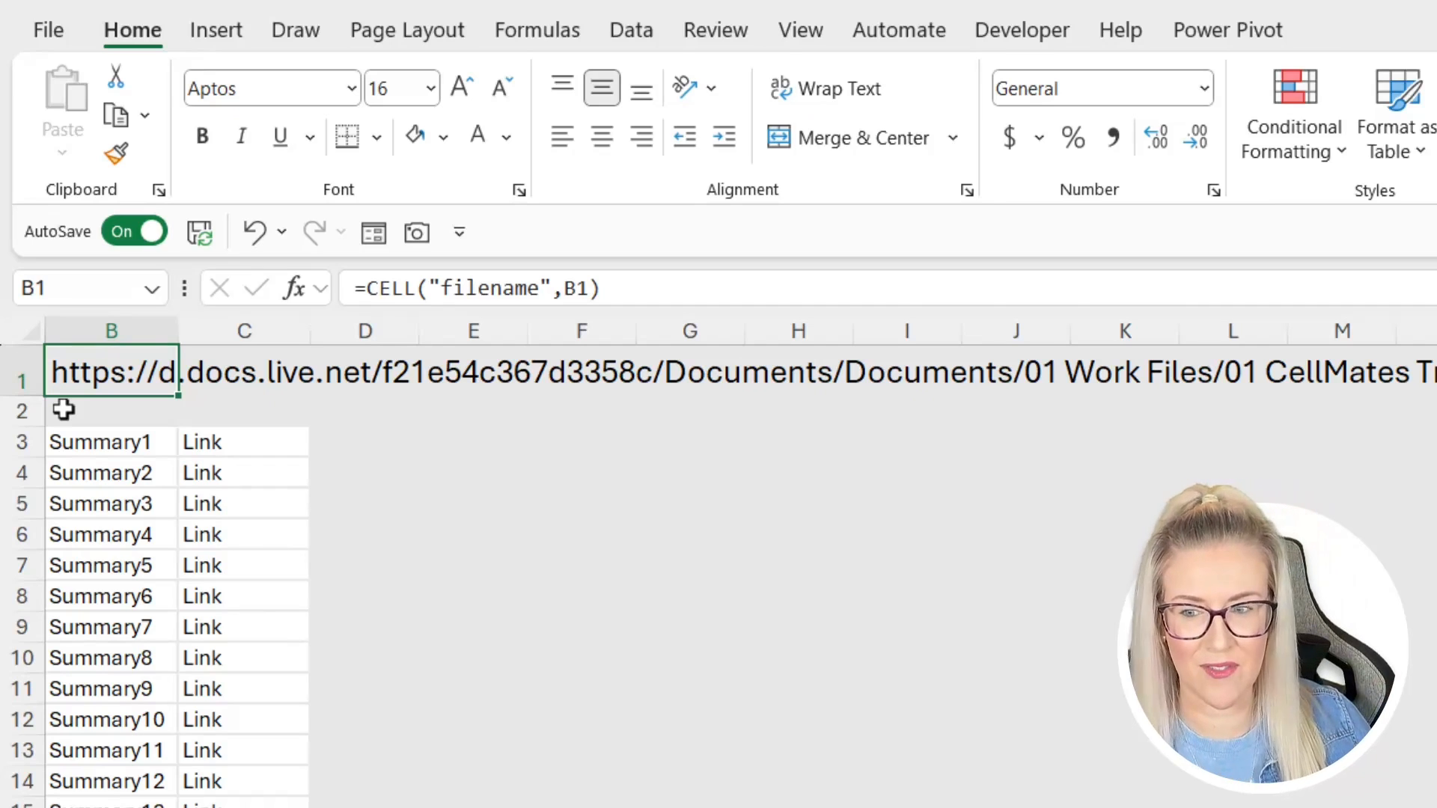
pyautogui.click(372, 290)
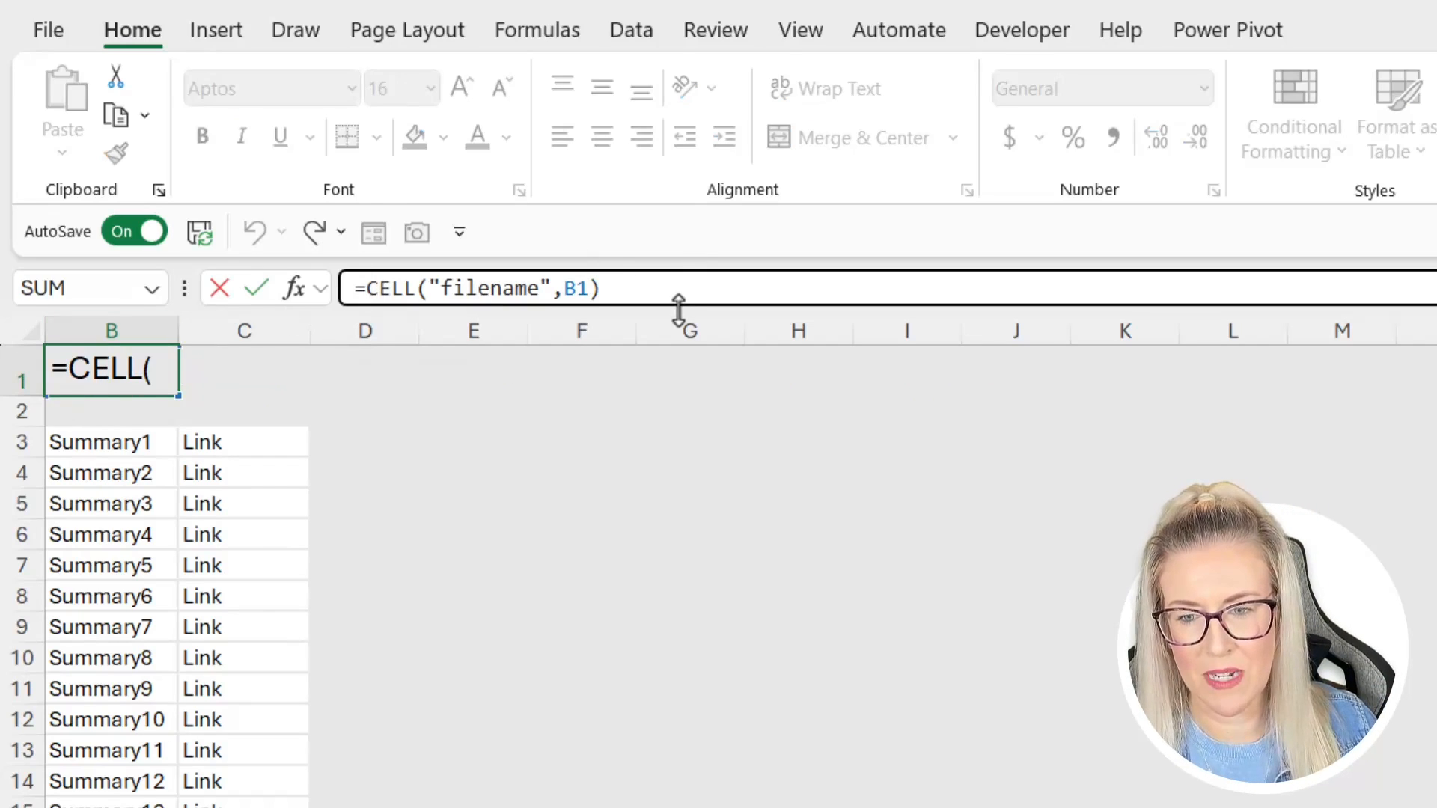
pyautogui.moveTo(679, 309); pyautogui.dragTo(652, 417)
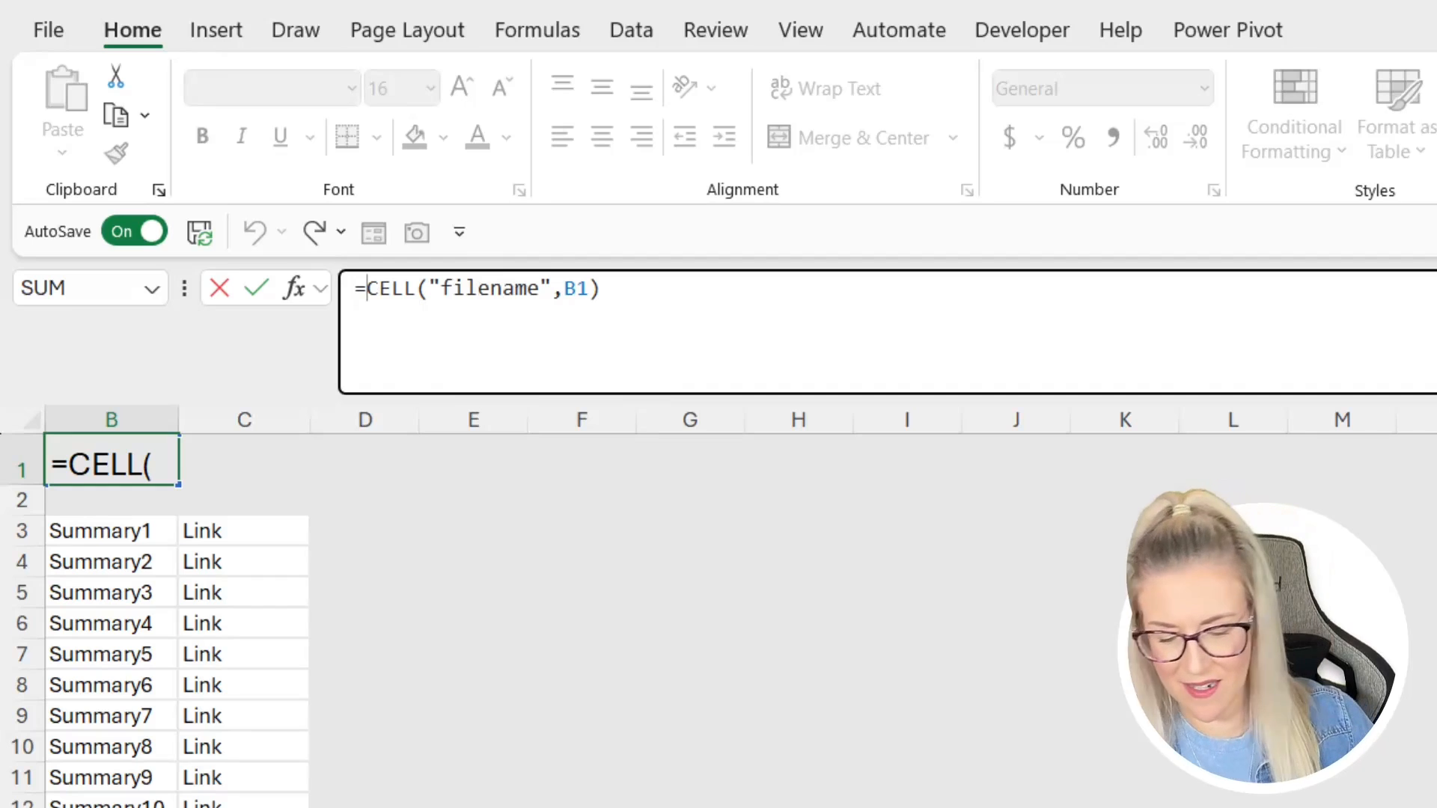
pyautogui.write('LET(')
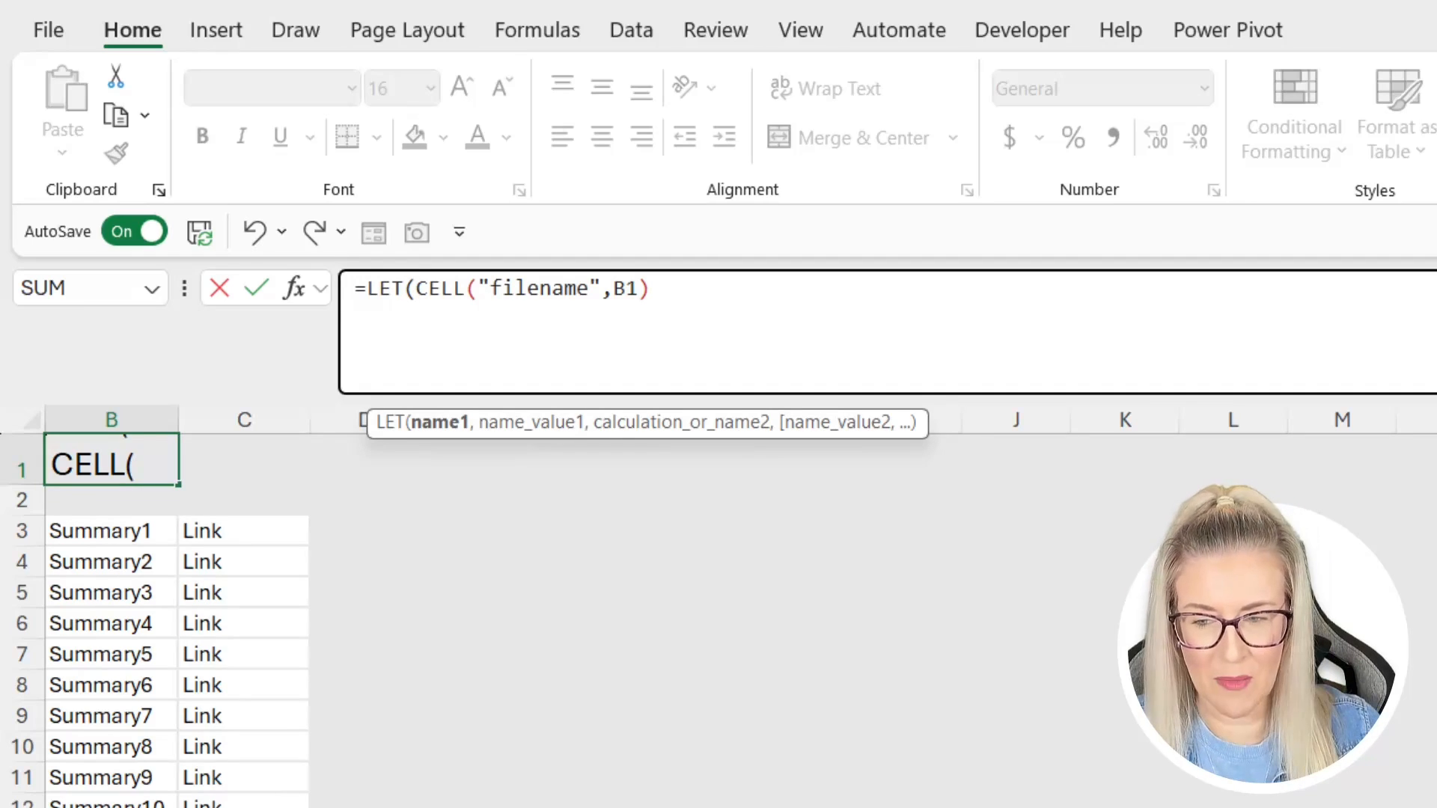
pyautogui.hotkey('alt', 'Return')
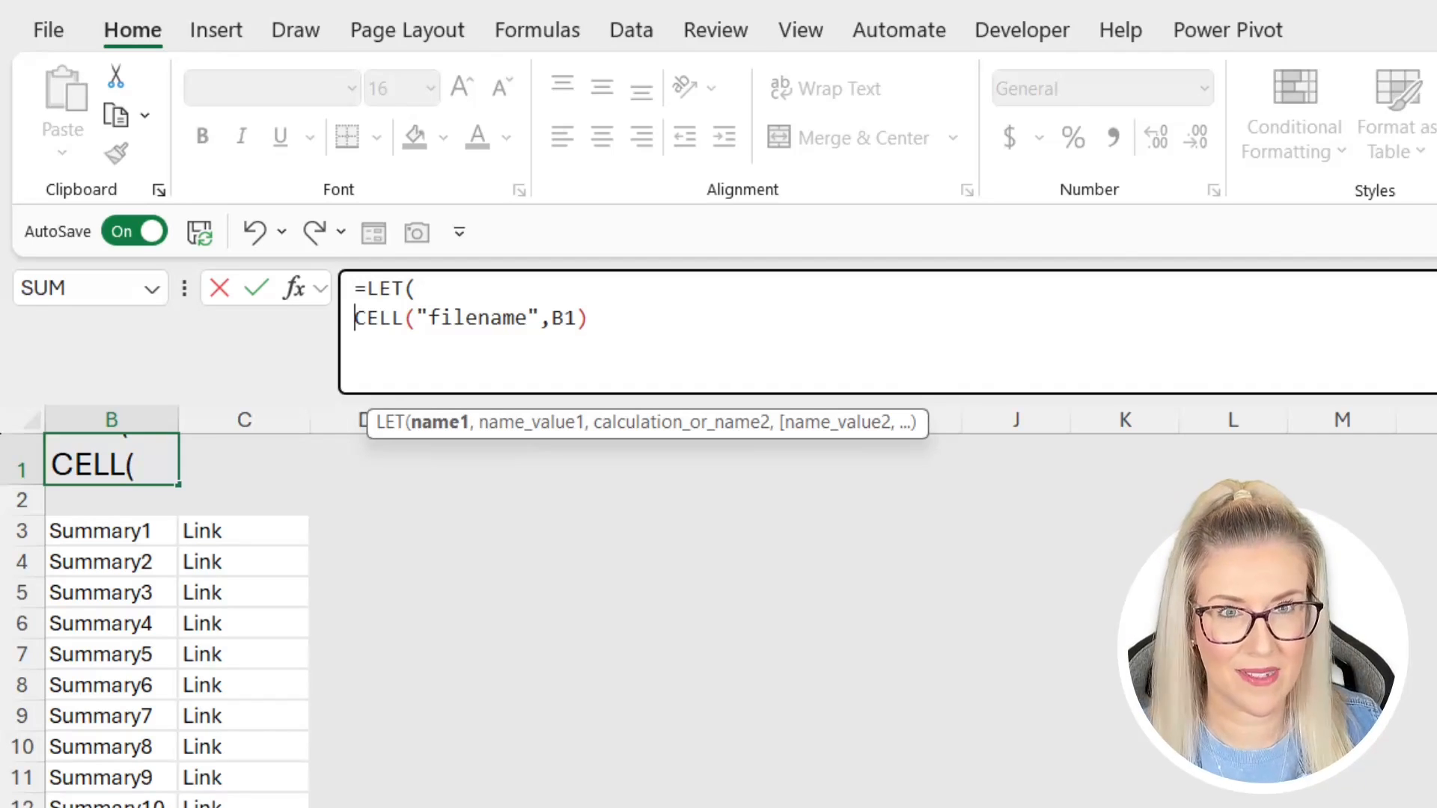
# - Define pathname as the LET variable name for CELL("filename",B1)
pyautogui.click(490, 318)
pyautogui.moveTo(355, 318); pyautogui.dragTo(578, 318)
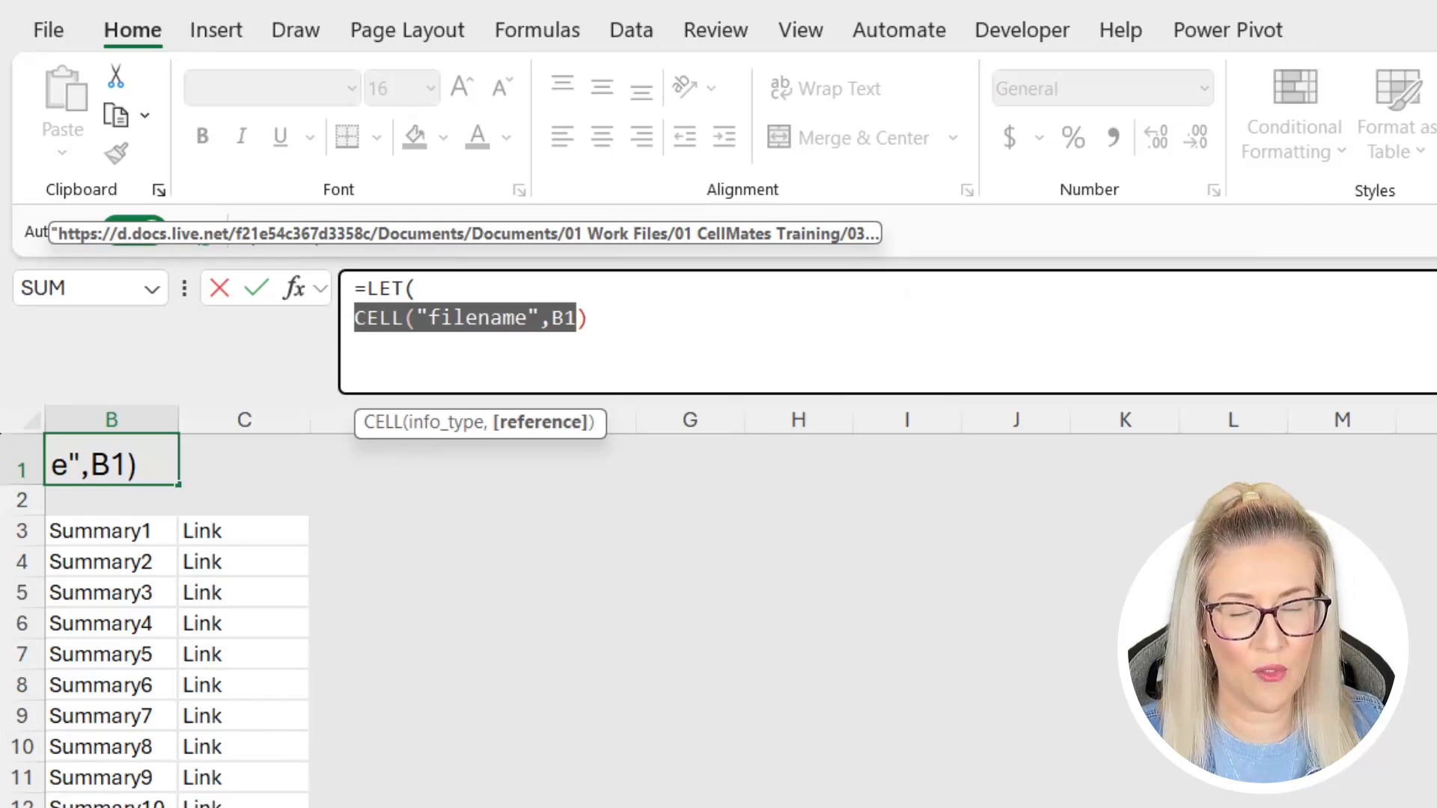
pyautogui.click(354, 318)
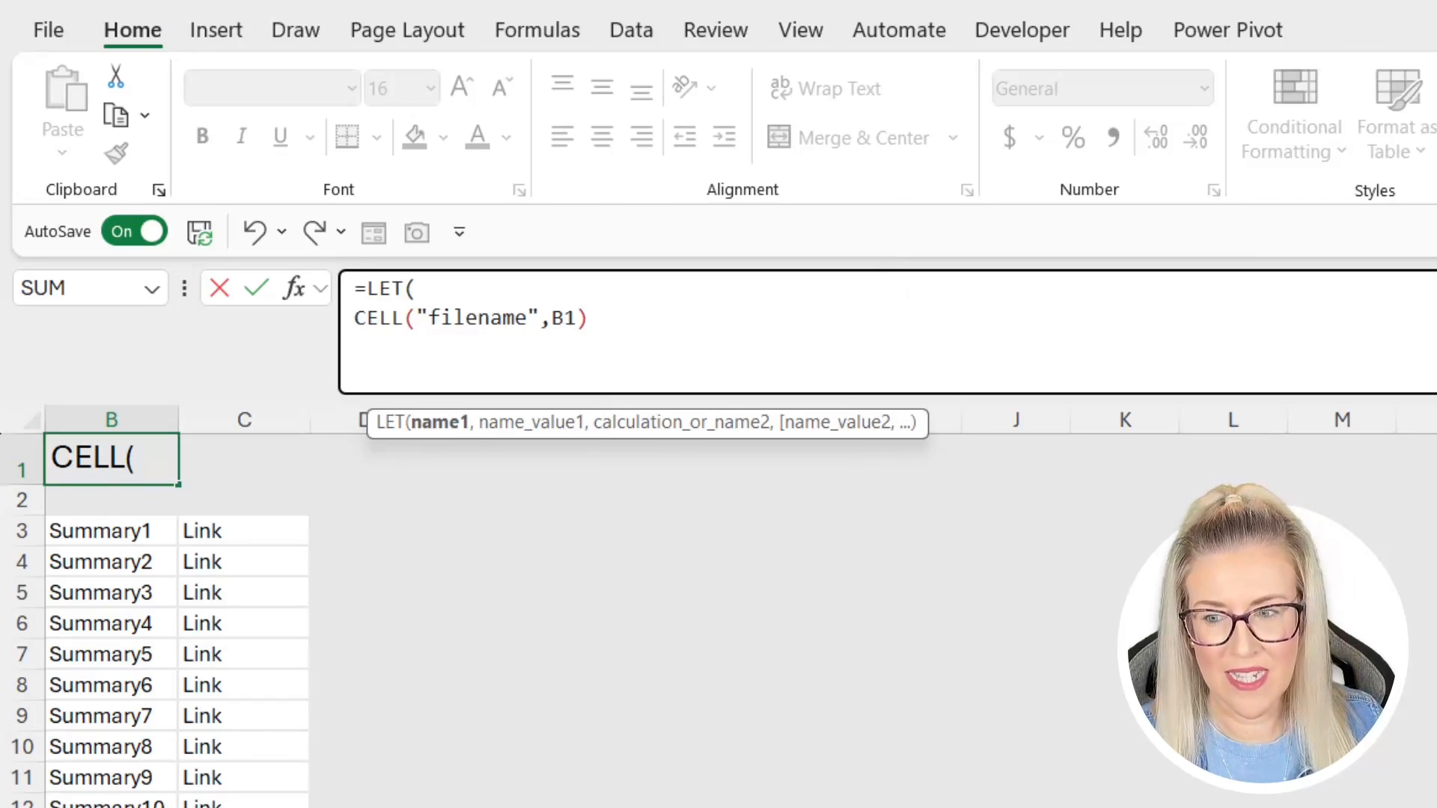
pyautogui.write('pathname,')
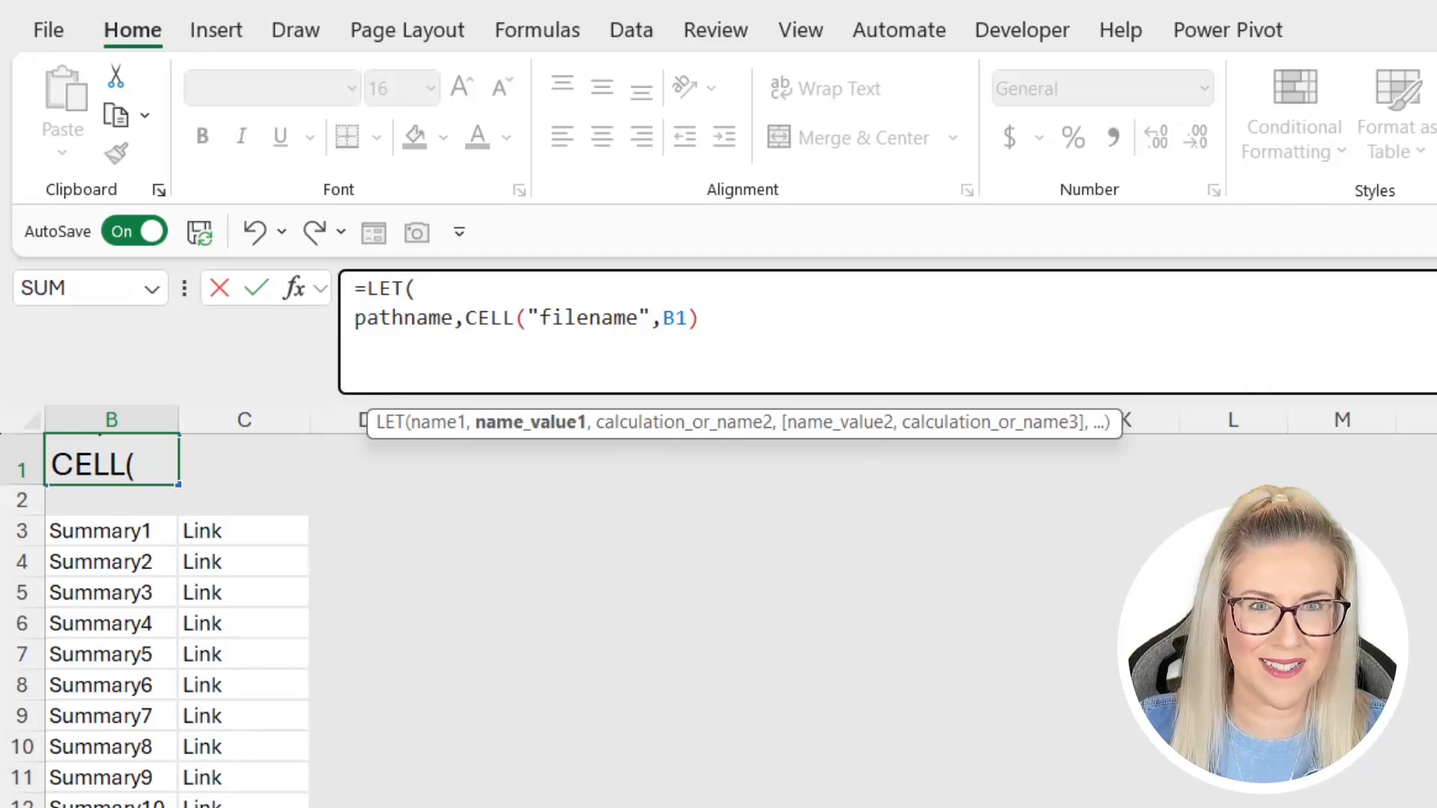
# - Add a MID function on a new line after the CELL expression as the LET calculation
pyautogui.click(700, 319)
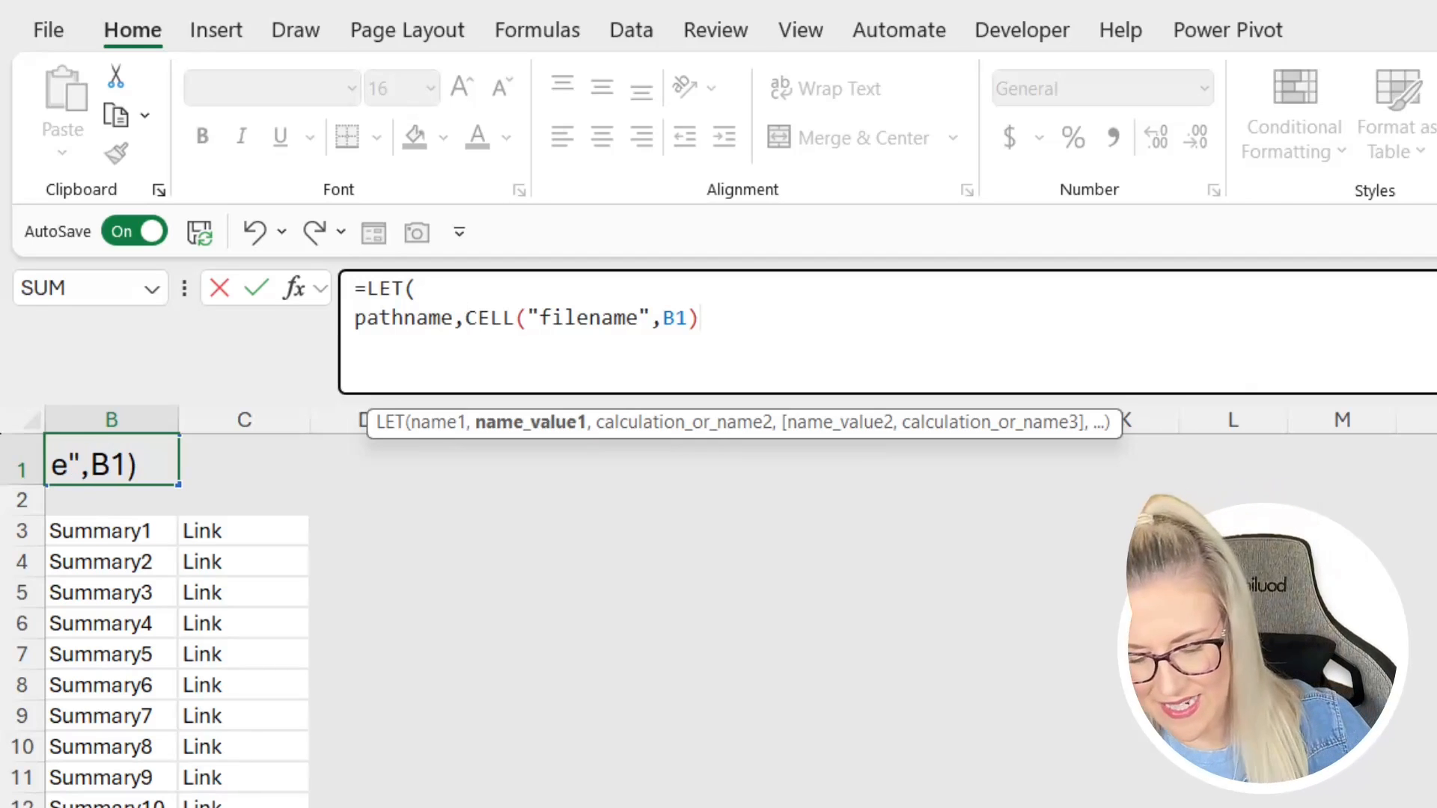
pyautogui.write(',')
pyautogui.hotkey('alt', 'Return')
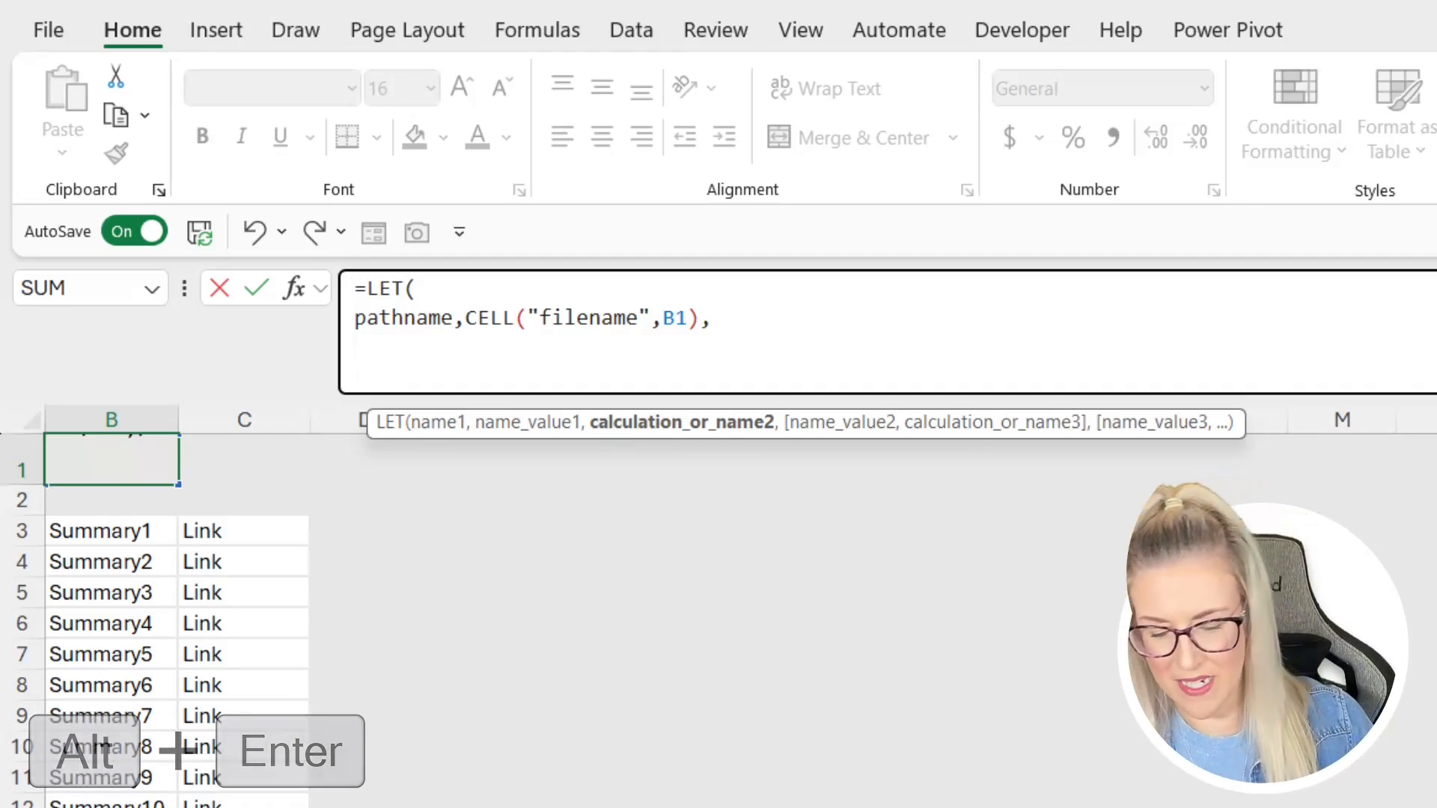
pyautogui.write('MID')
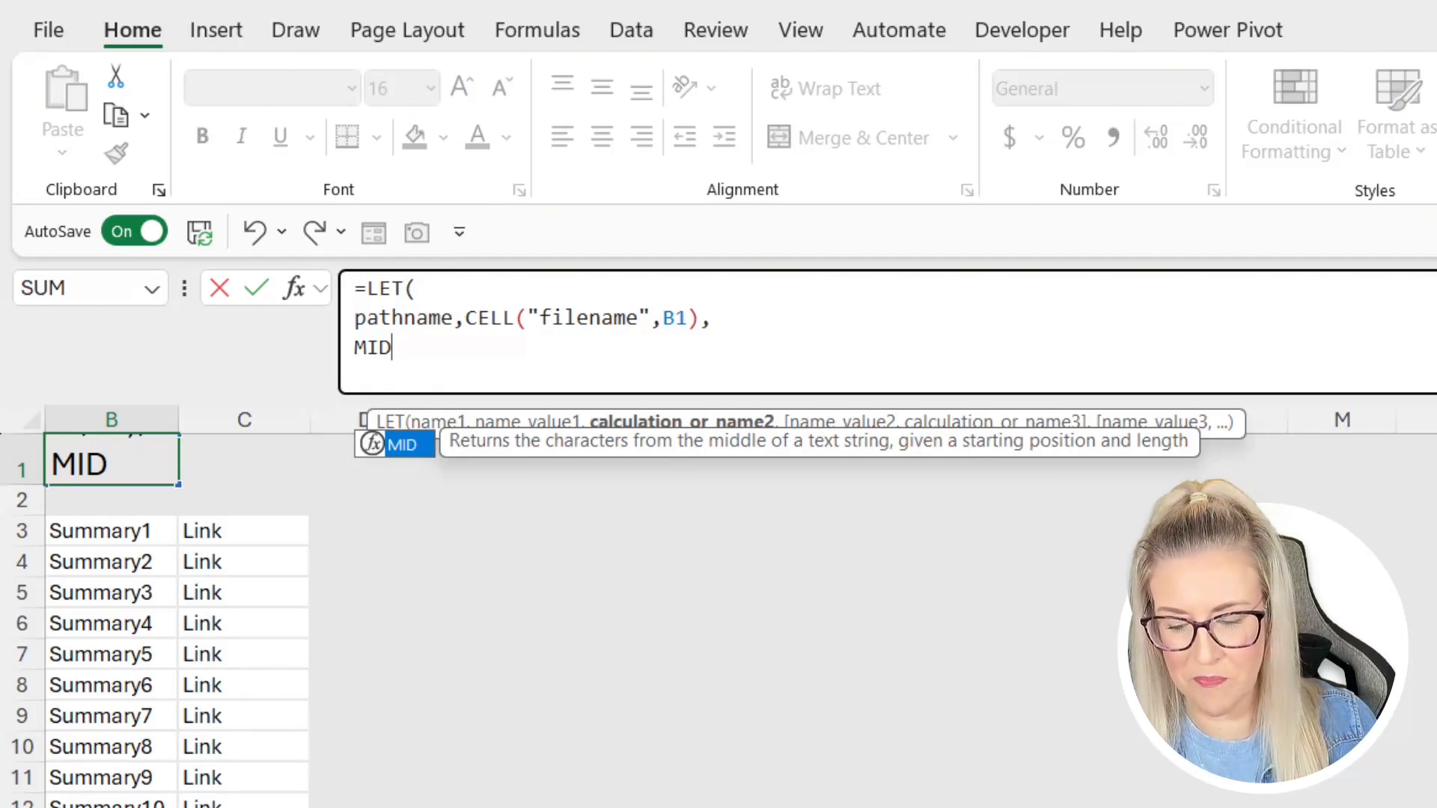
pyautogui.write('(')
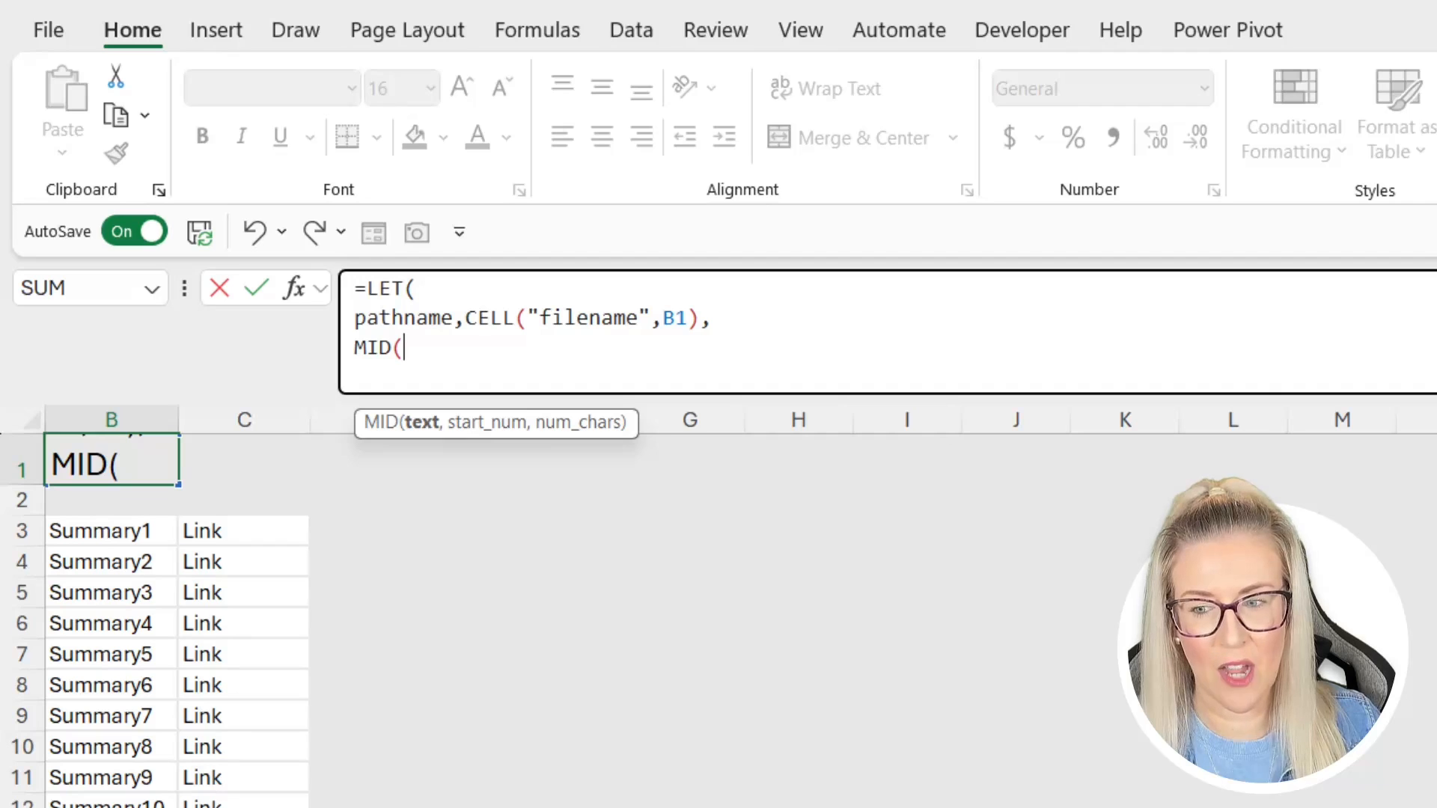
pyautogui.write('Ce')
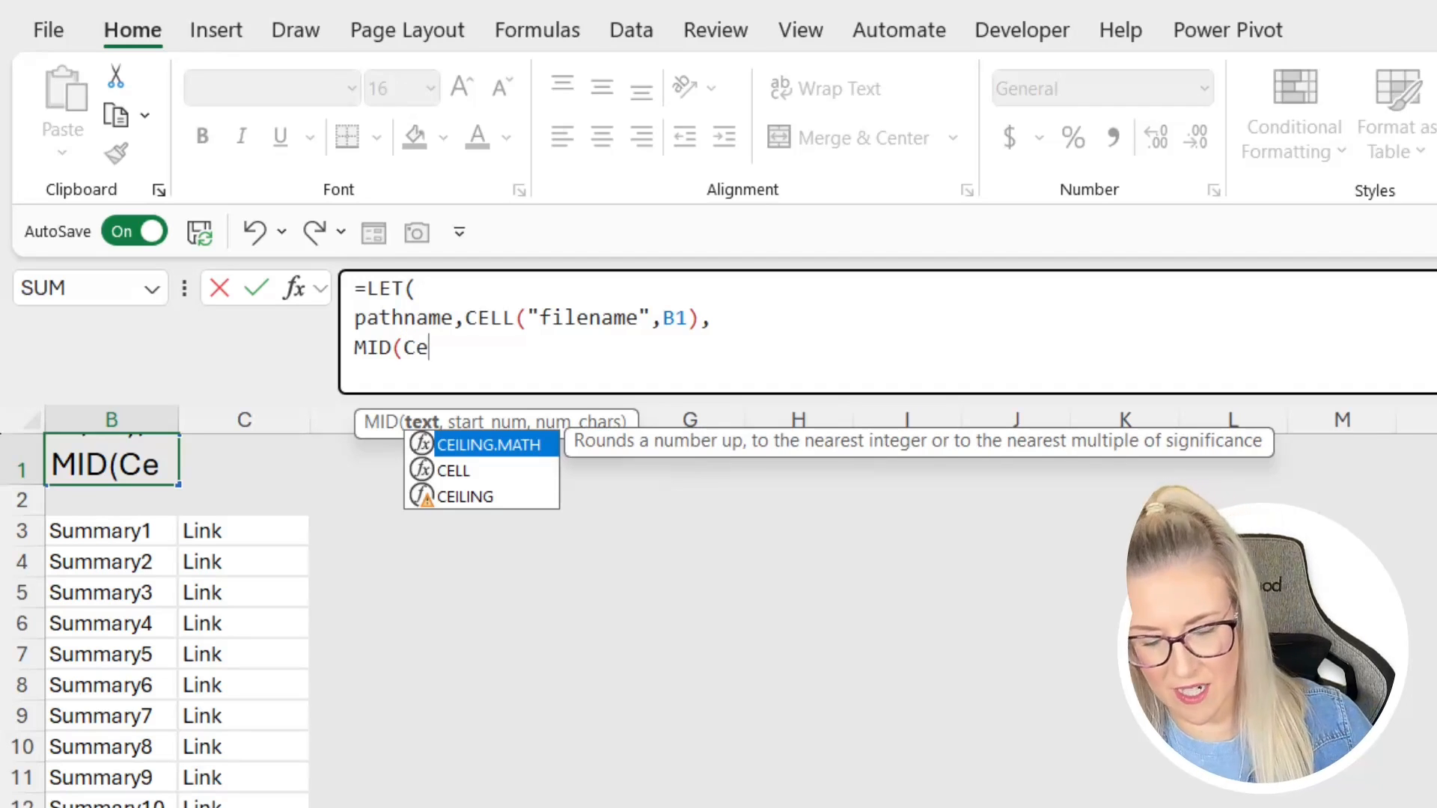
pyautogui.write('ll')
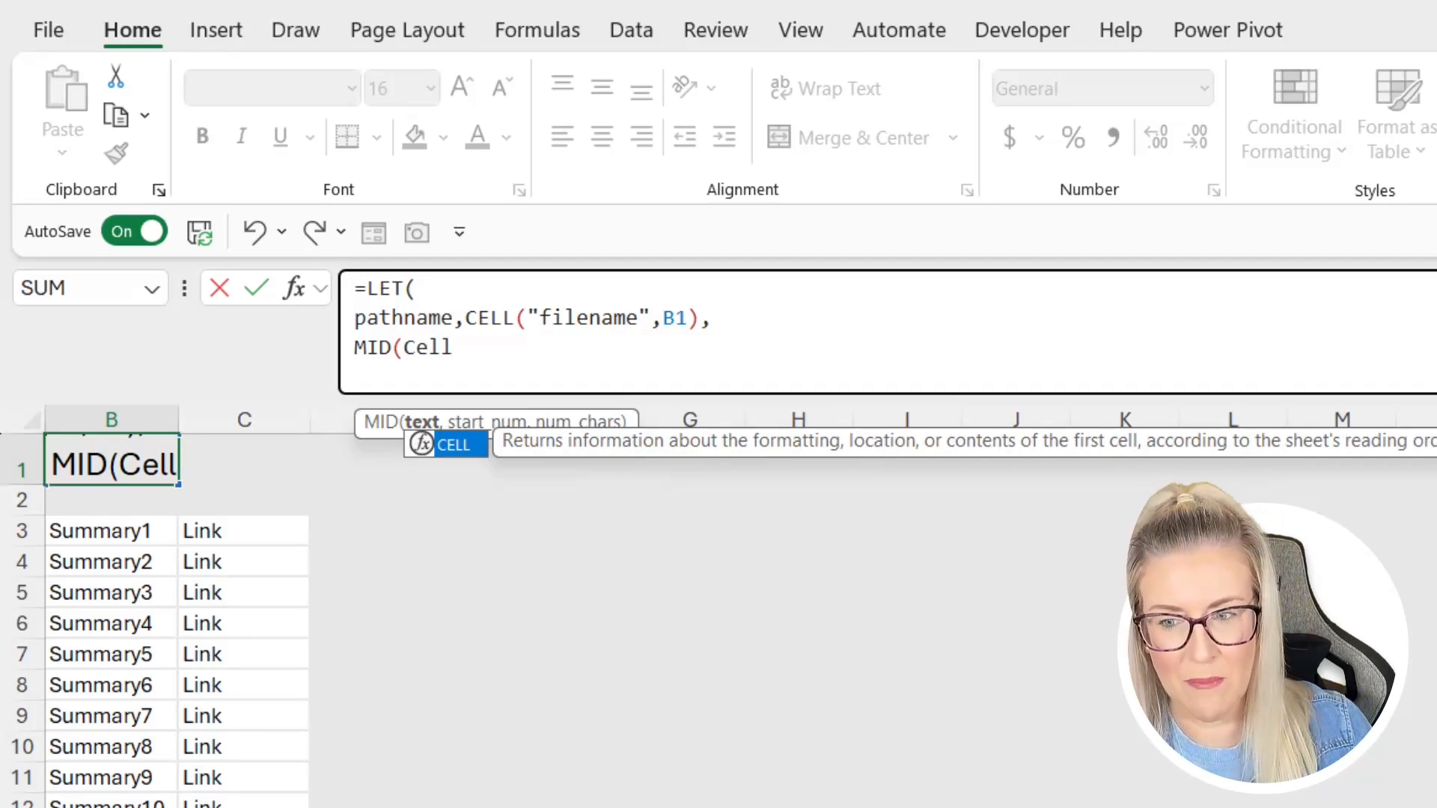
pyautogui.press('BackSpace')
pyautogui.press('BackSpace')
pyautogui.press('BackSpace')
pyautogui.press('BackSpace')
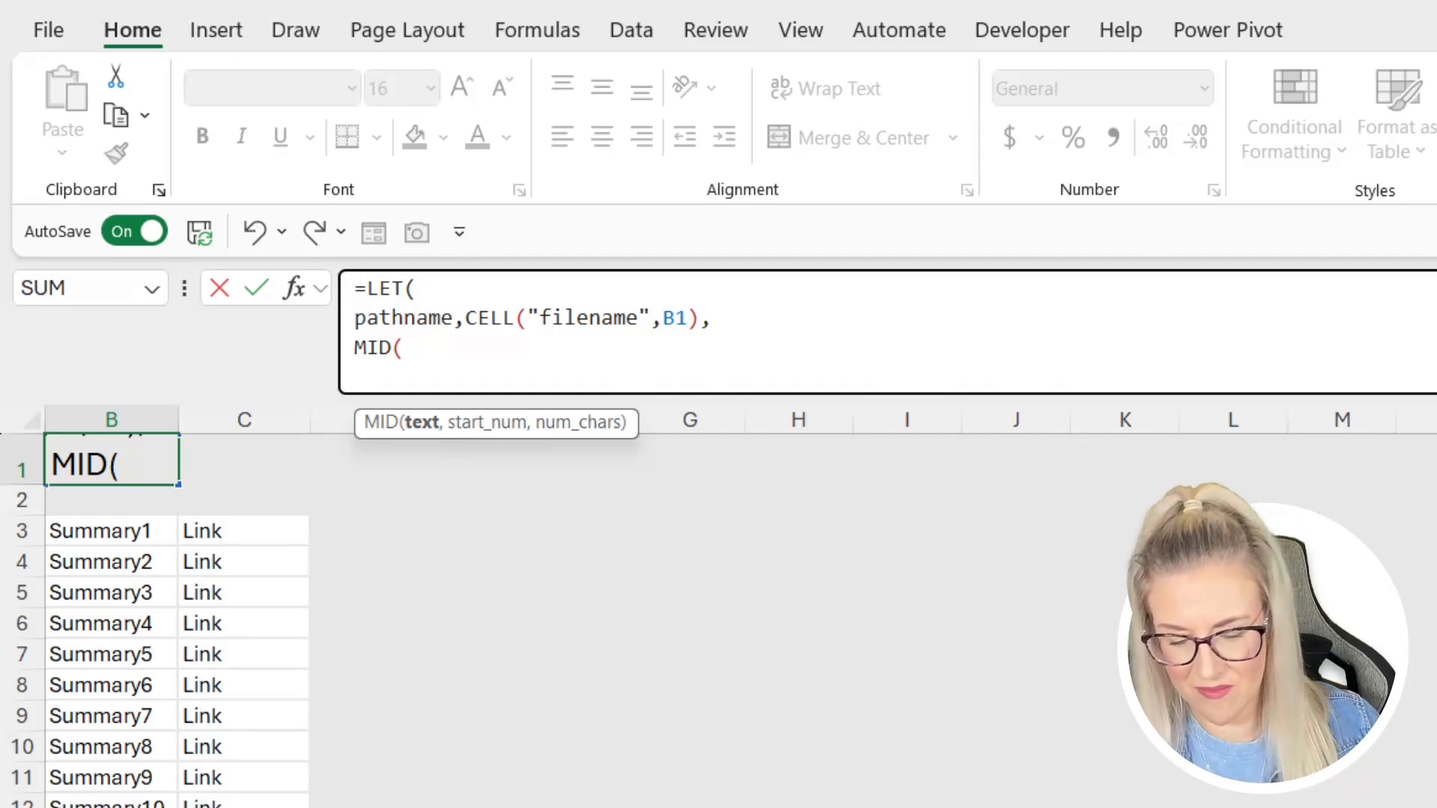
# - Set MID's text argument to pathname and its start position to SEARCH("]",pathname)+1
pyautogui.write('pathname')
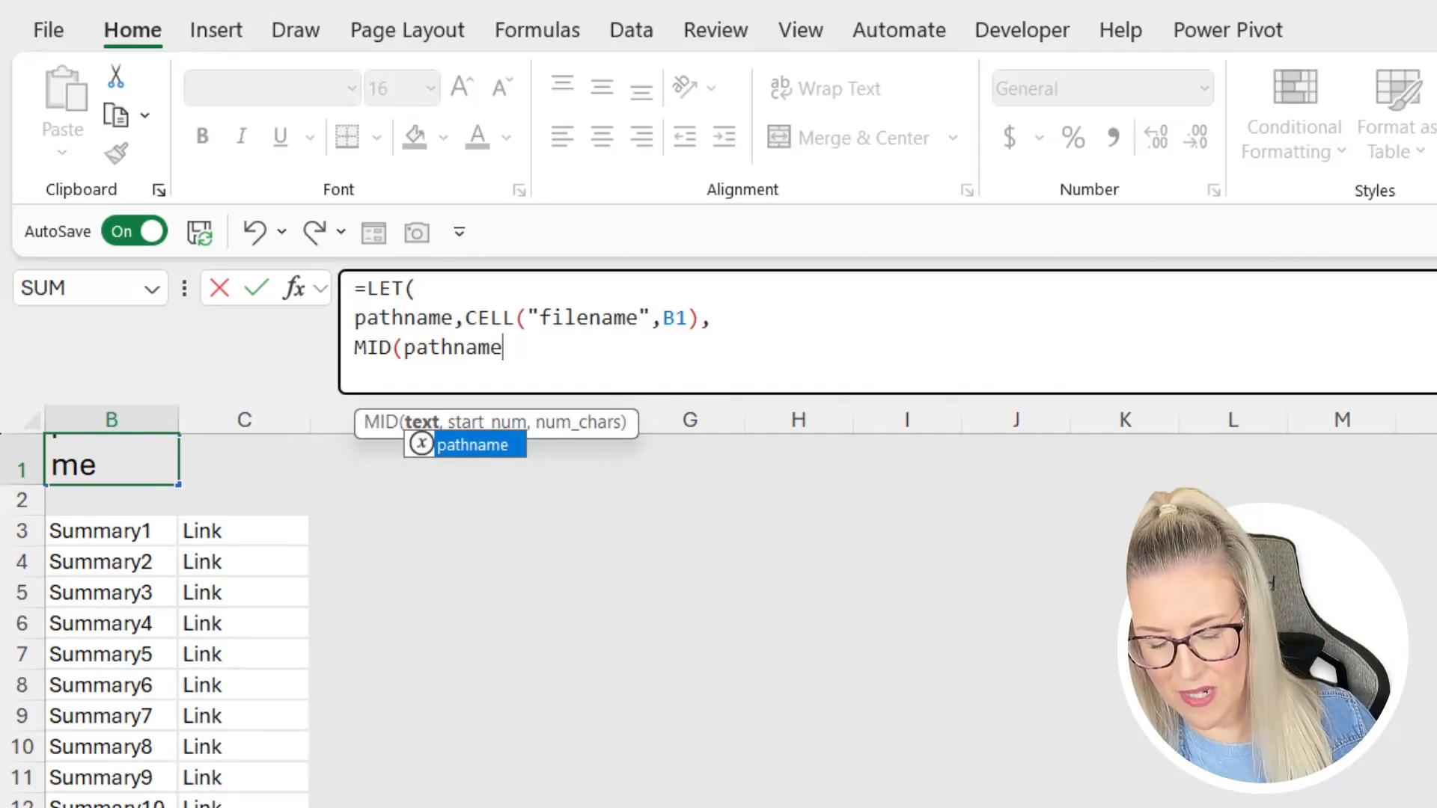
pyautogui.write(',')
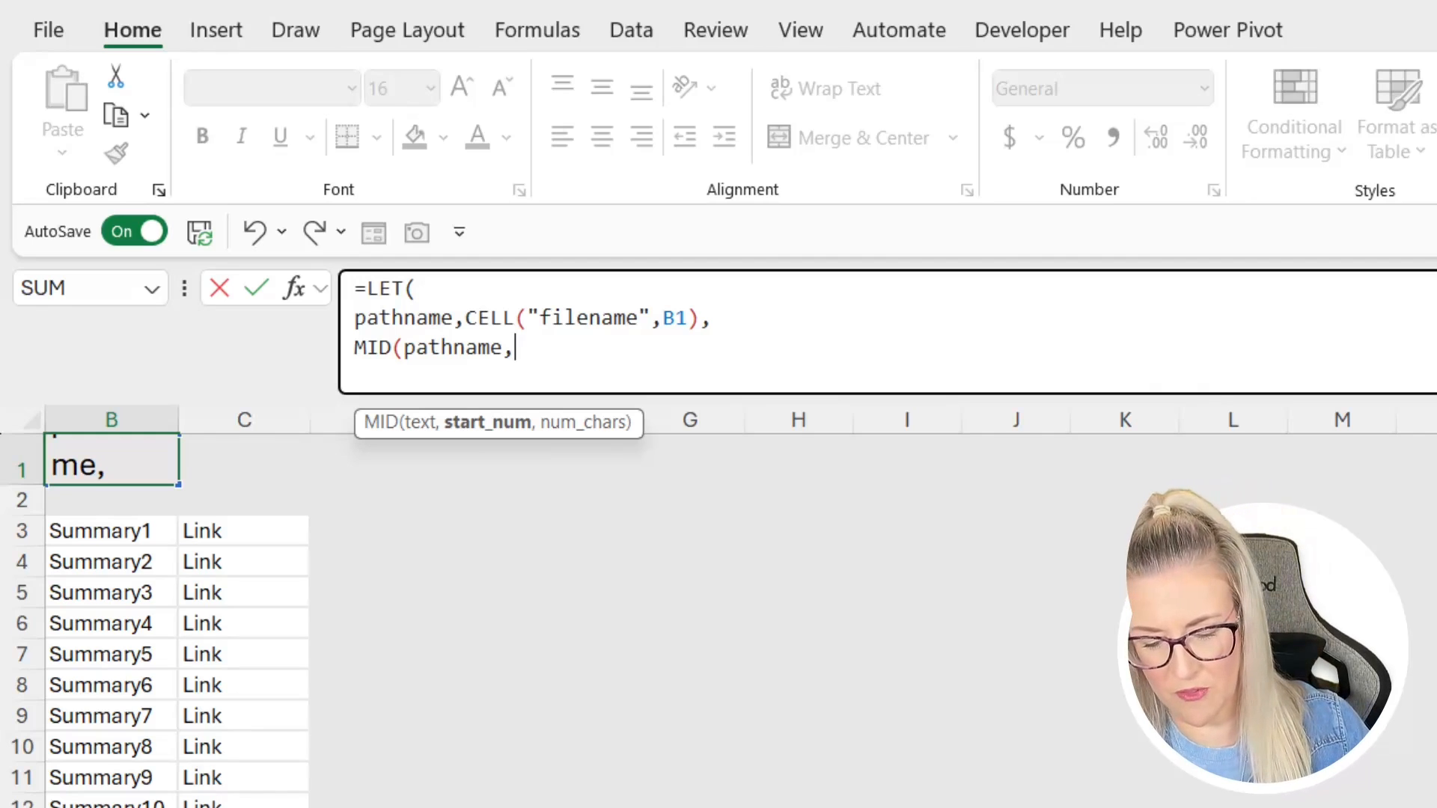
pyautogui.write('SEARCH("')
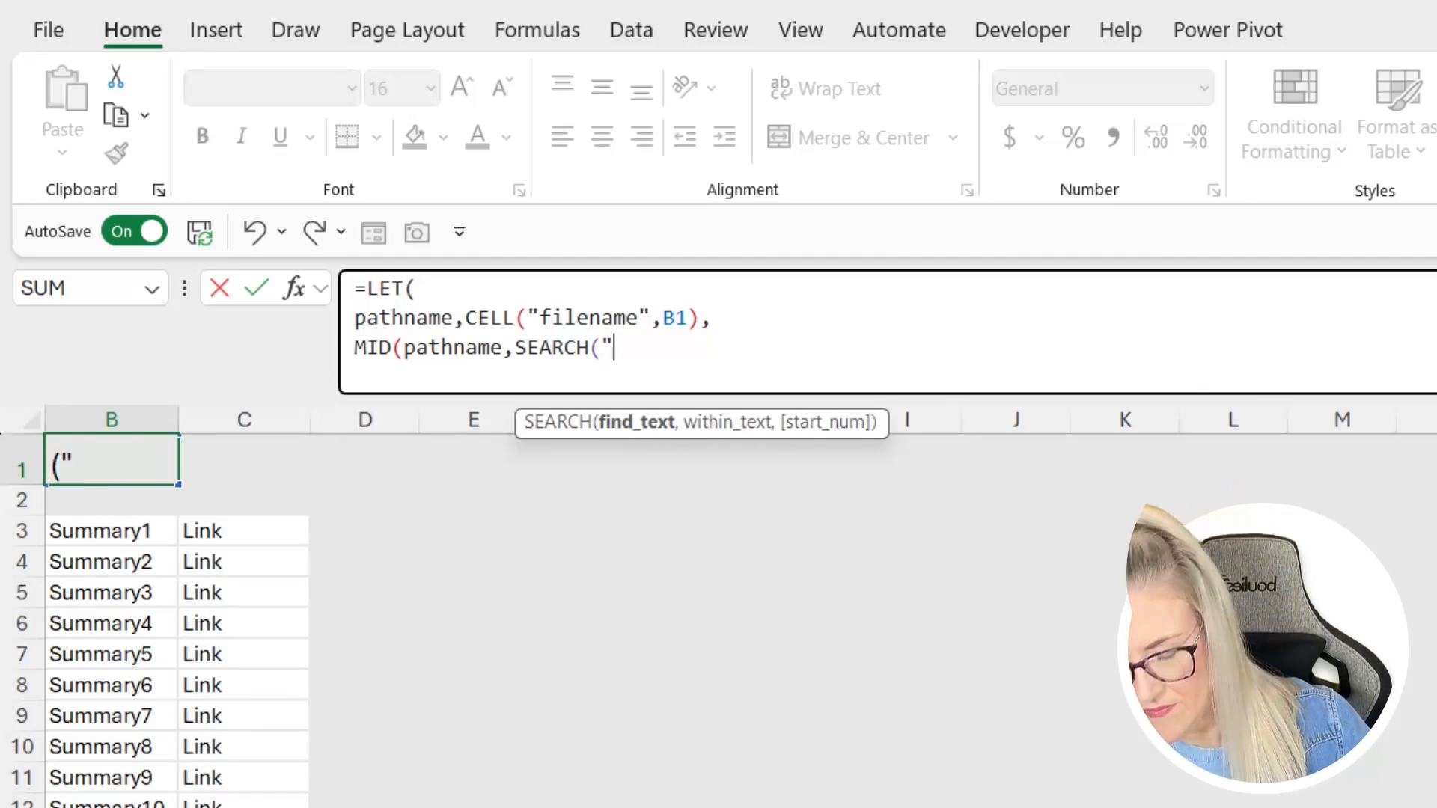
pyautogui.write(']"')
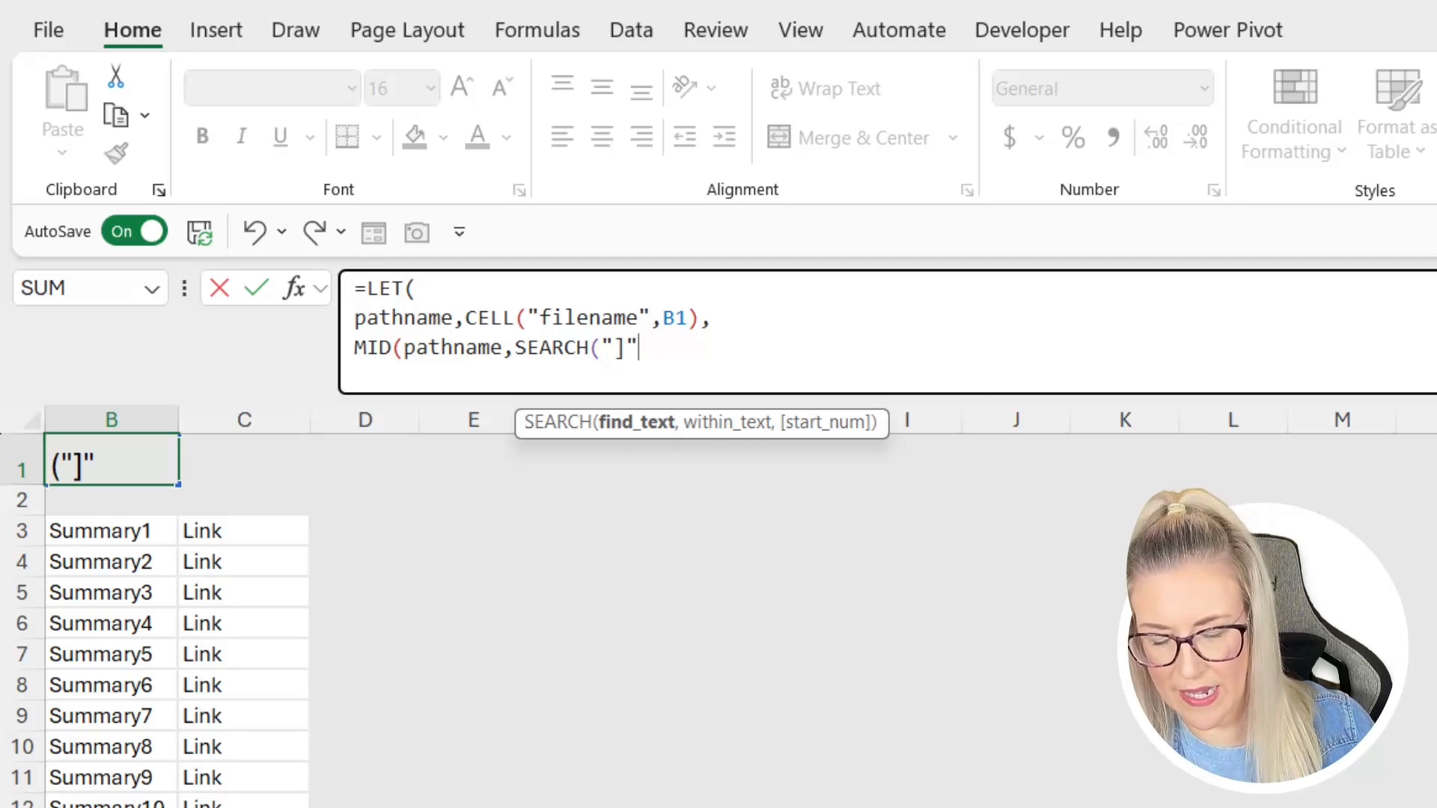
pyautogui.write(',')
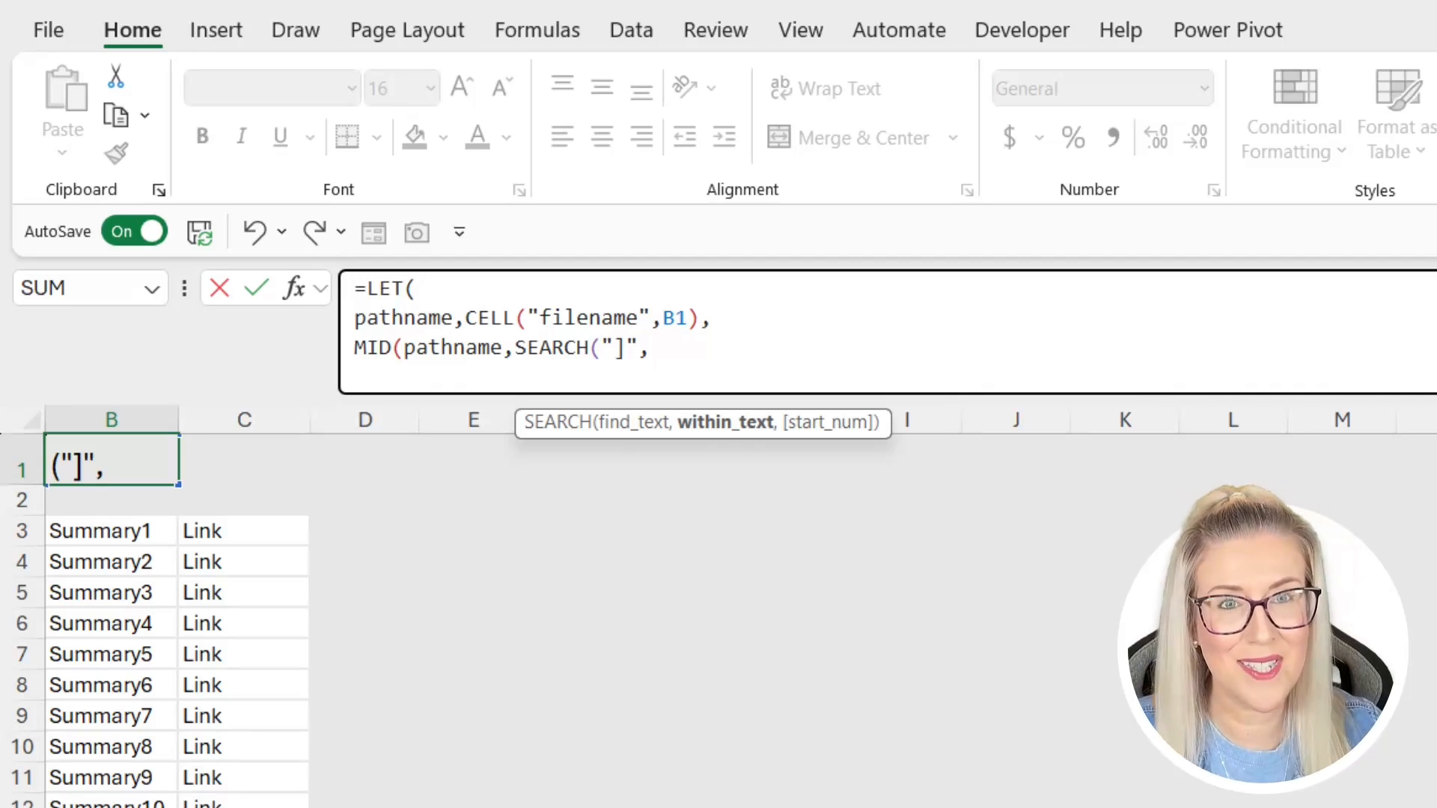
pyautogui.write('pathname')
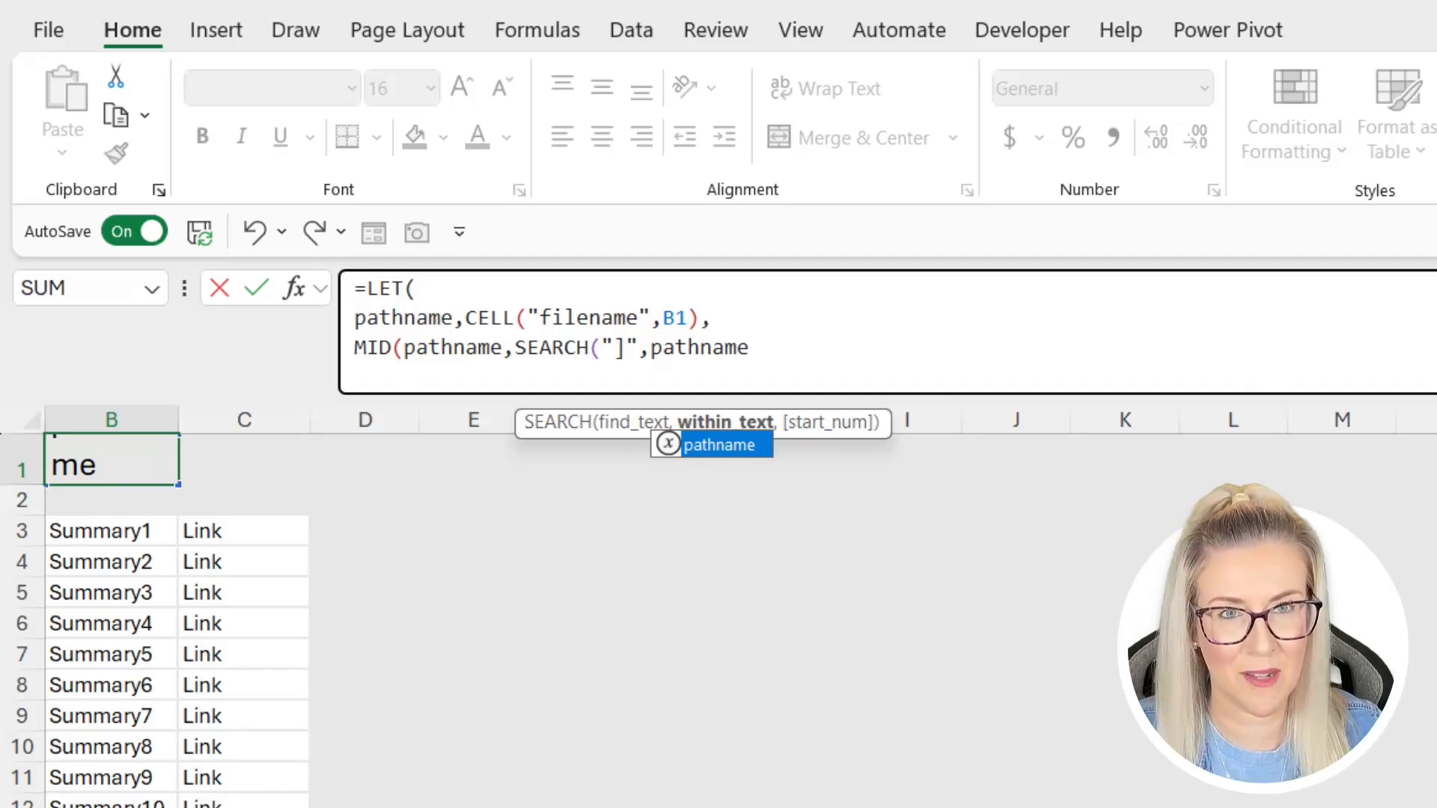
pyautogui.write(')')
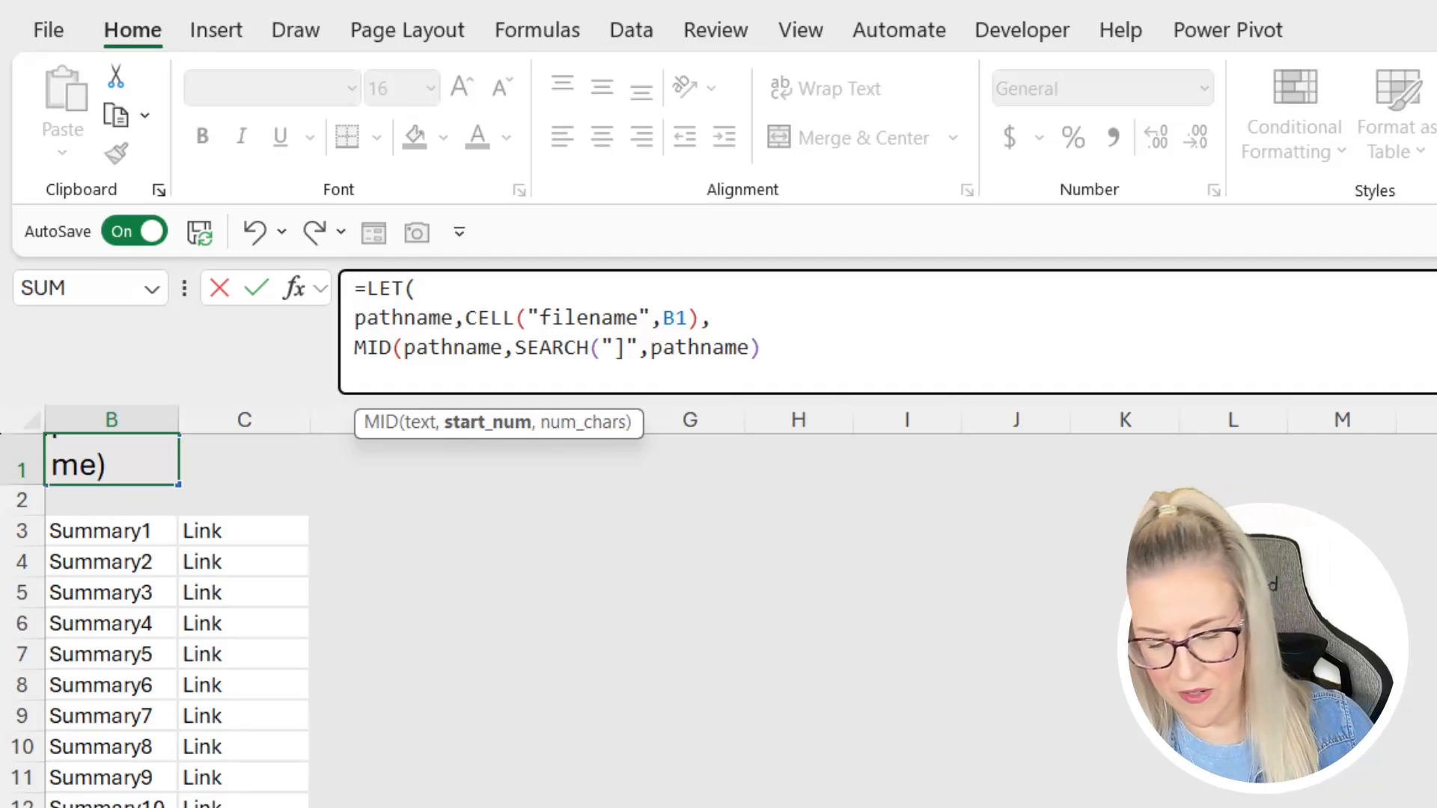
pyautogui.write('+1')
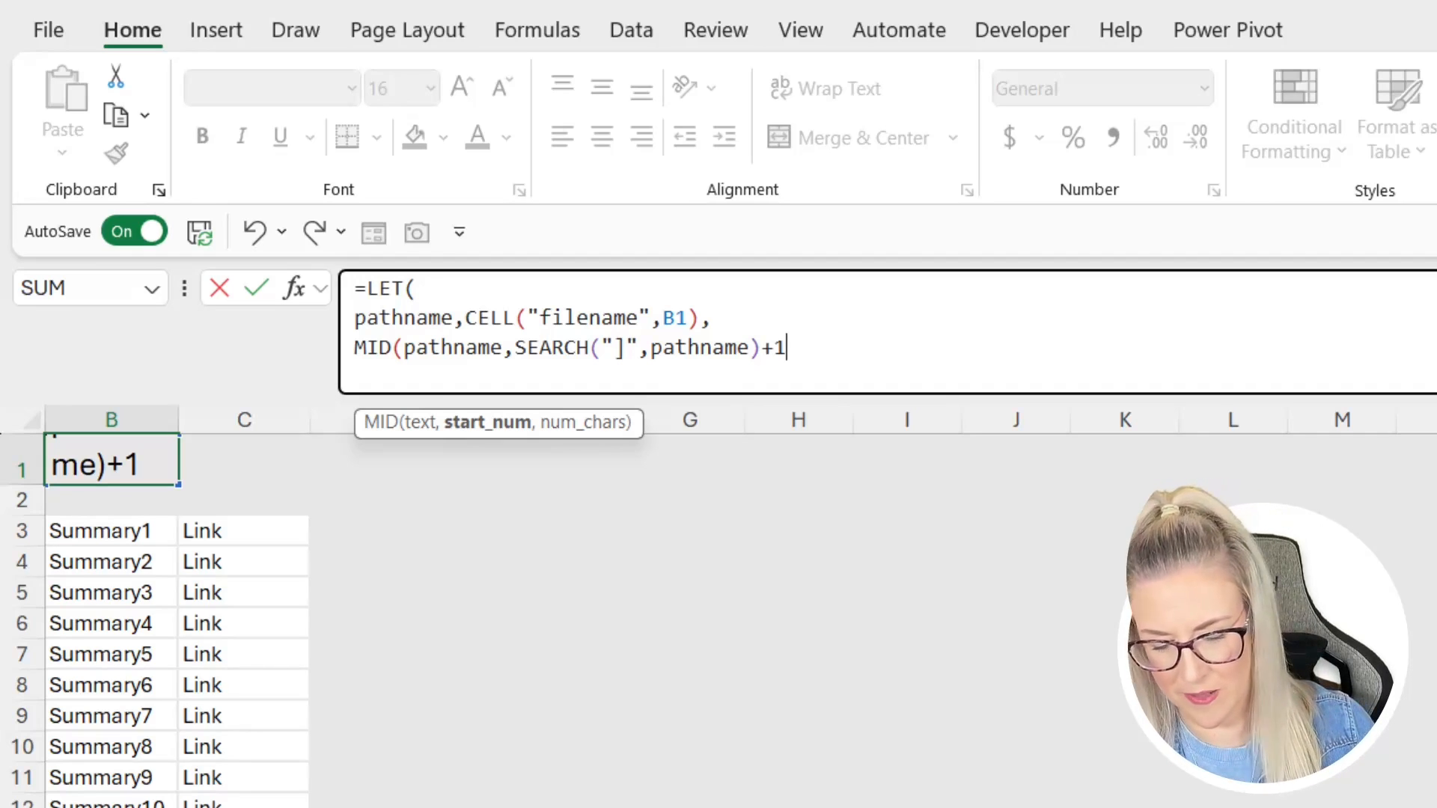
# - Set MID's number of characters to 32 and close both the MID and LET functions
pyautogui.write(',')
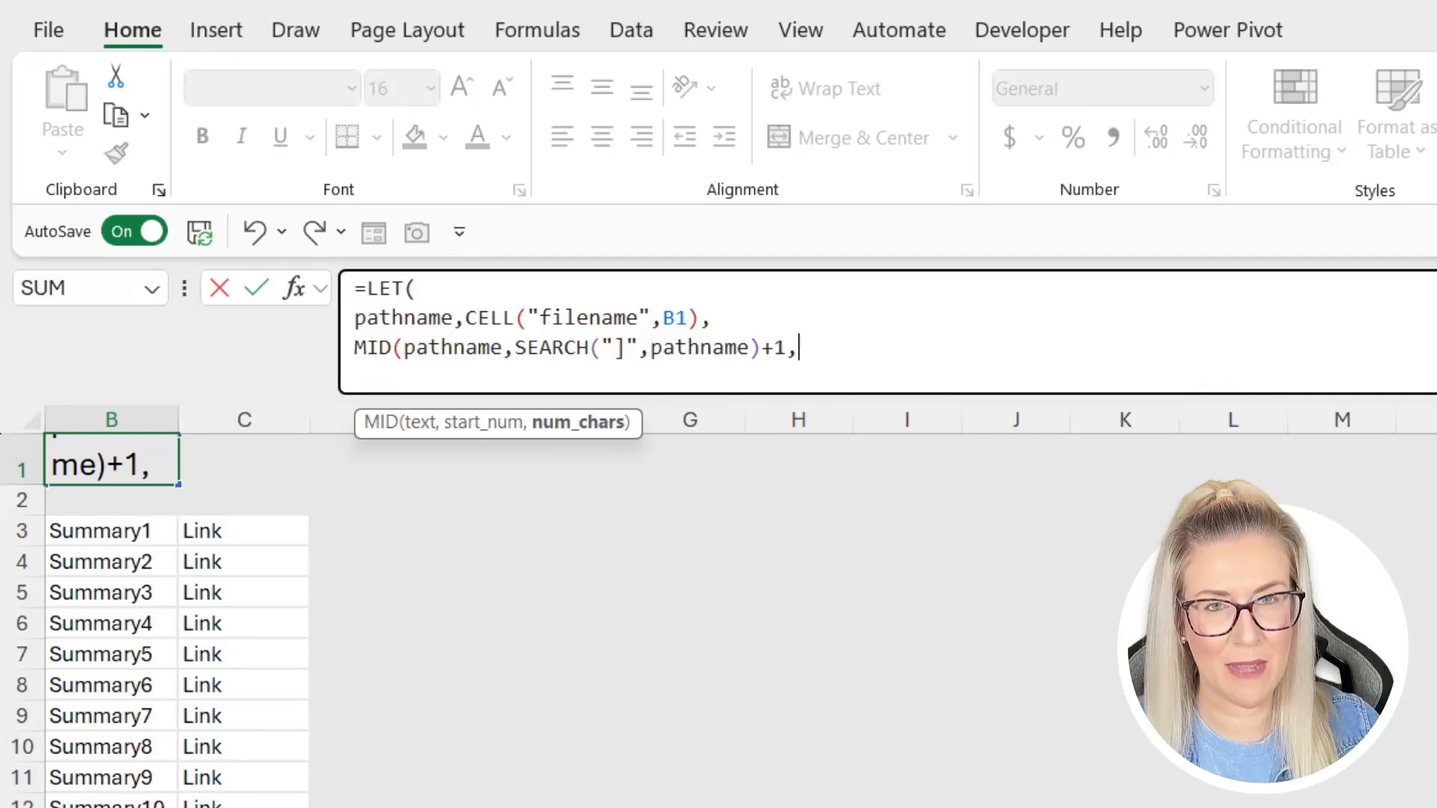
pyautogui.write('32')
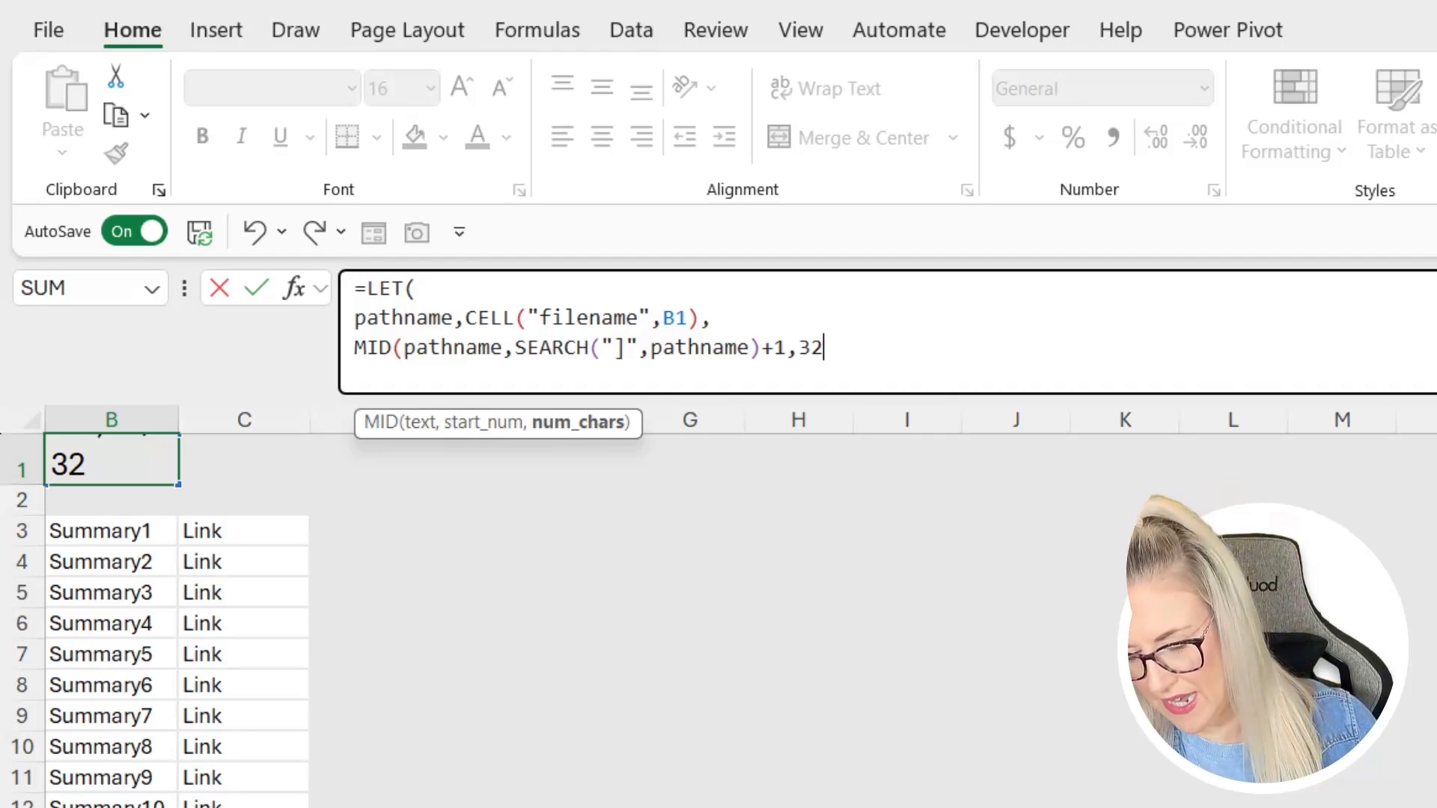
pyautogui.write(')')
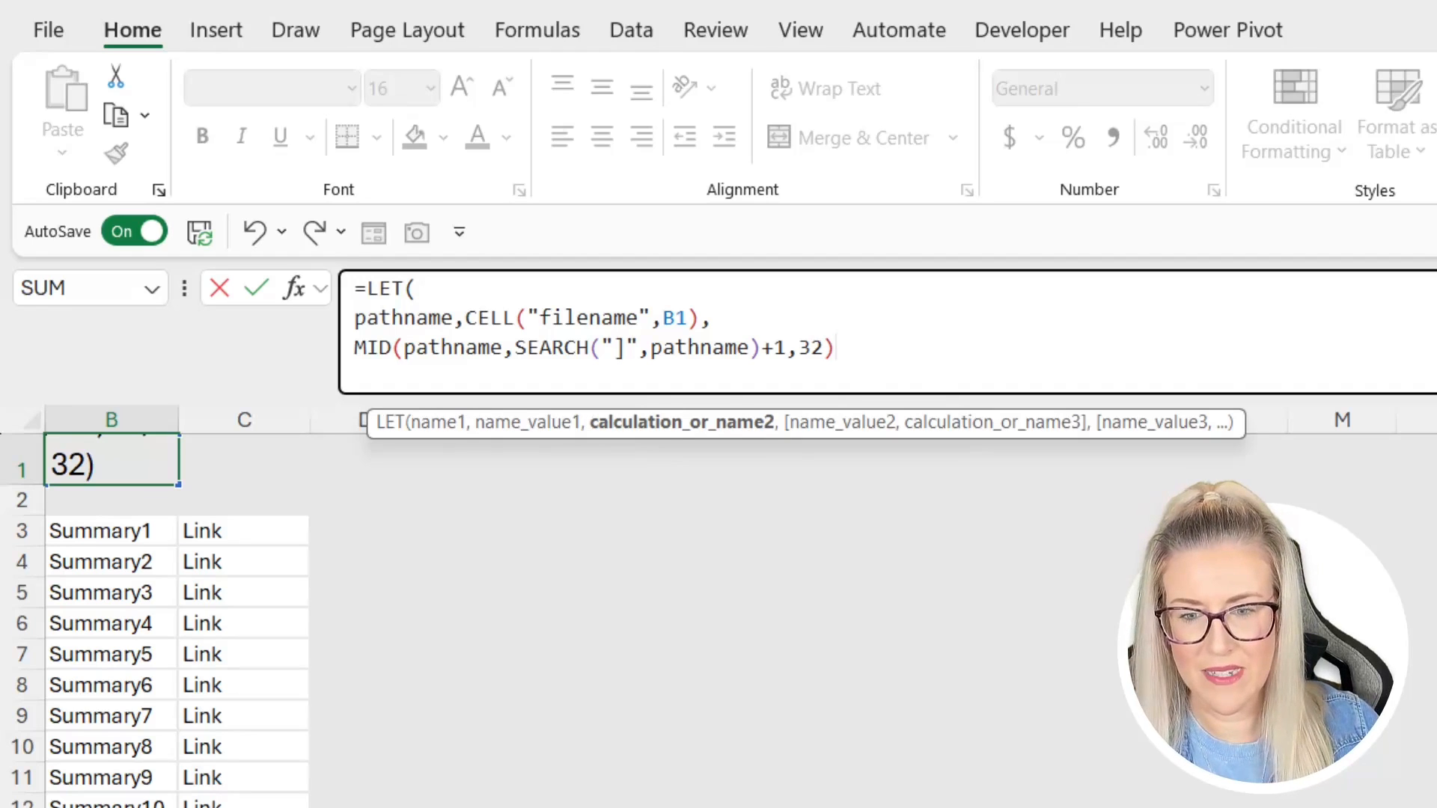
pyautogui.write(')')
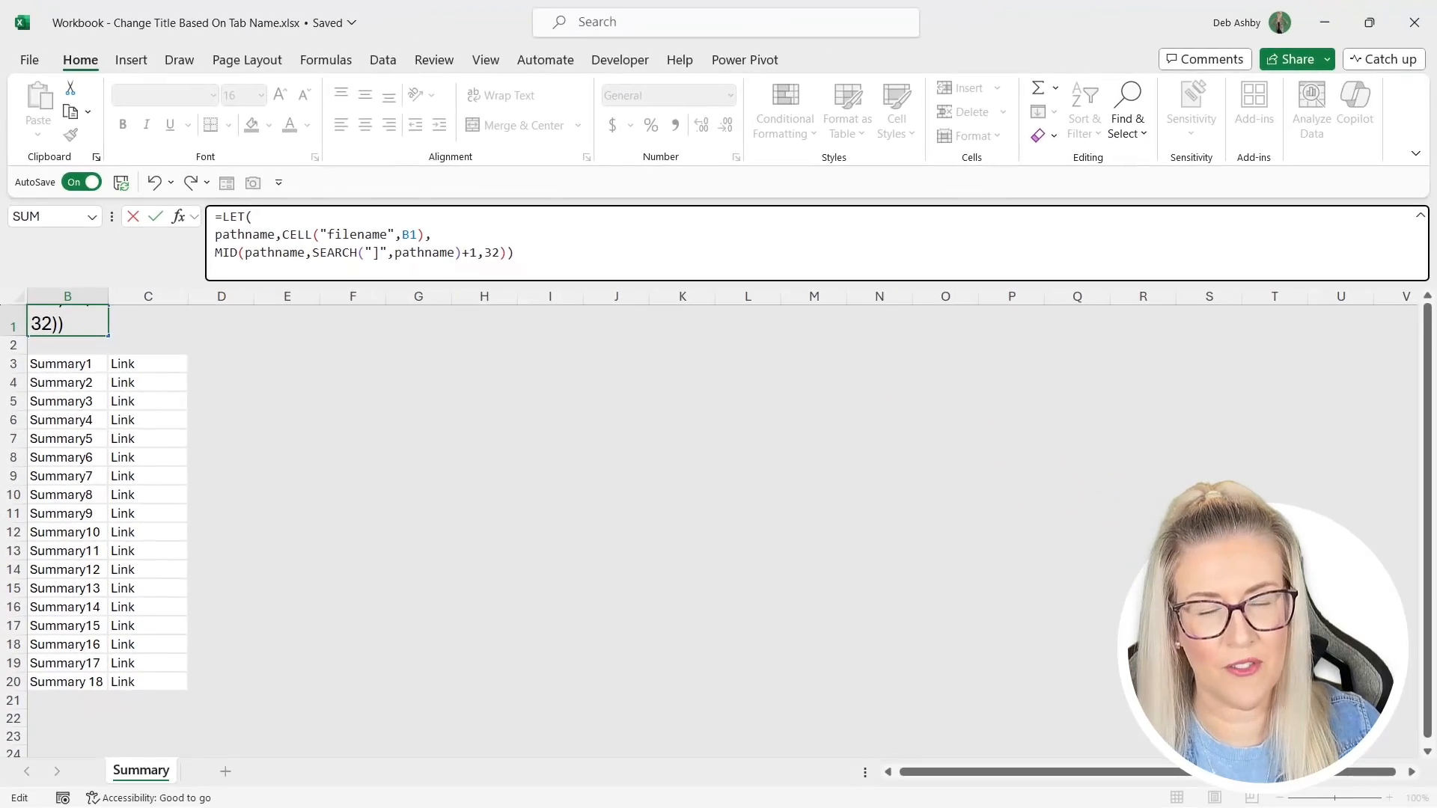
# - Commit the LET formula in cell B1, and rename the Summary worksheet to Versions to test the linked title
pyautogui.press('Return')
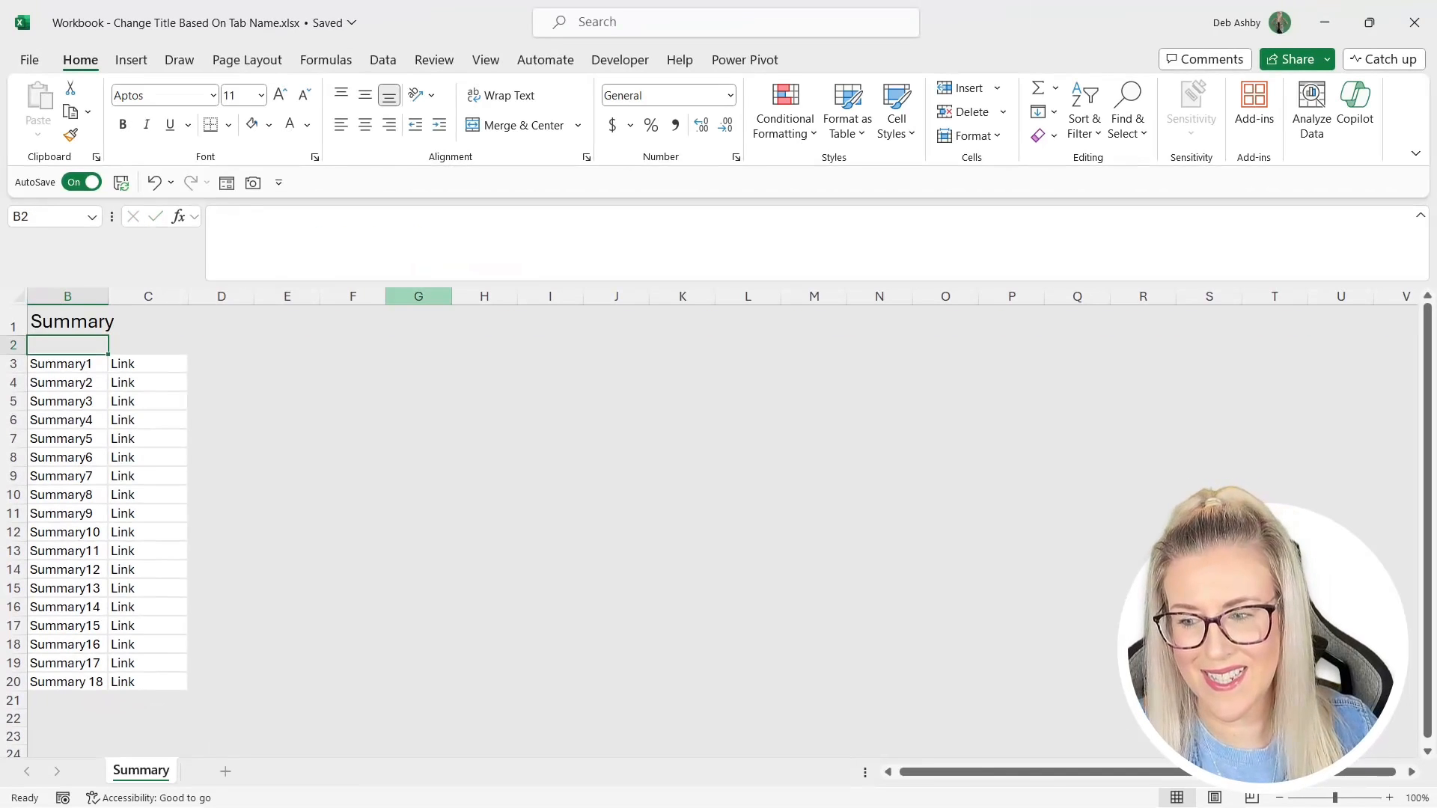
pyautogui.doubleClick(140, 771)
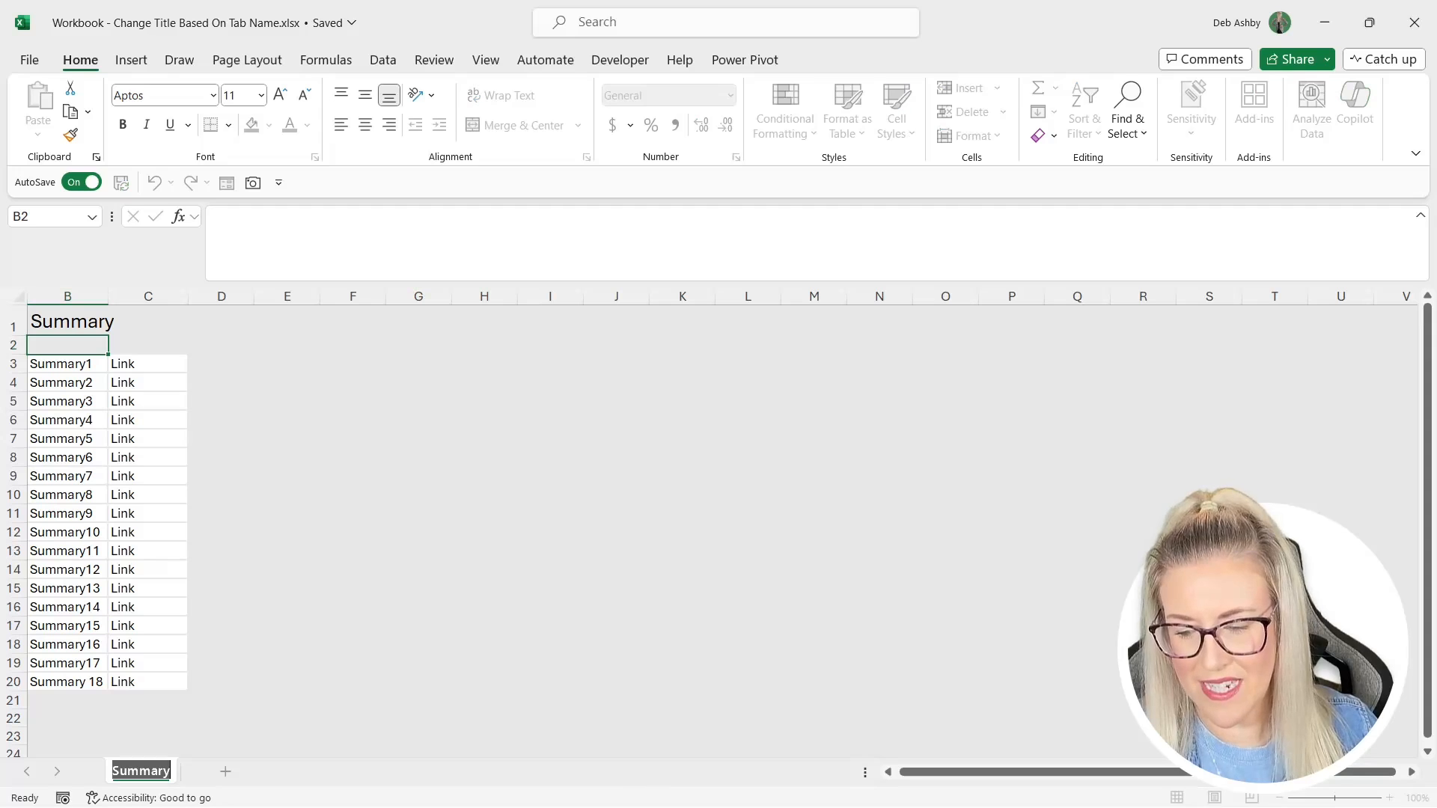
pyautogui.write('Versions')
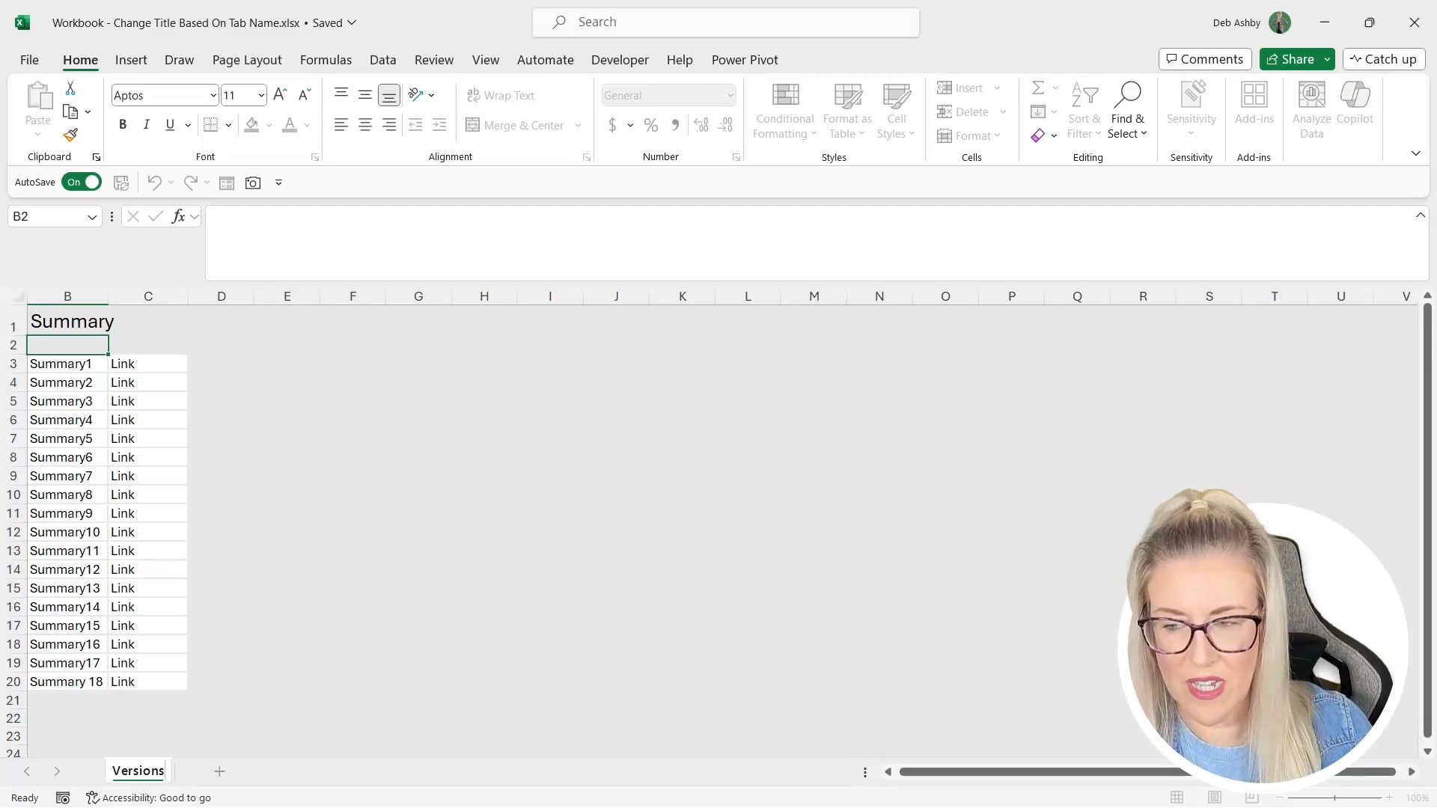
pyautogui.press('Return')
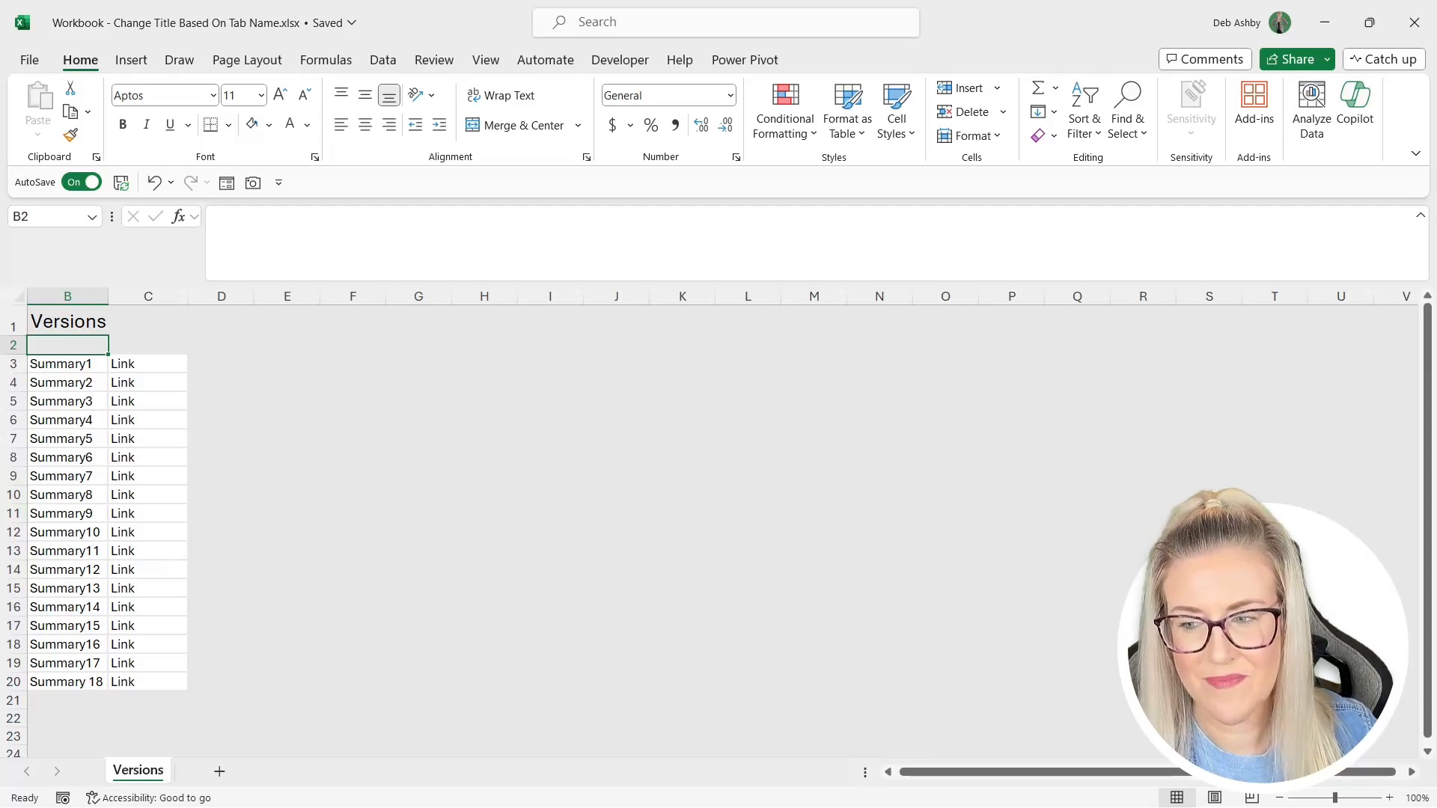
pyautogui.click(67, 321)
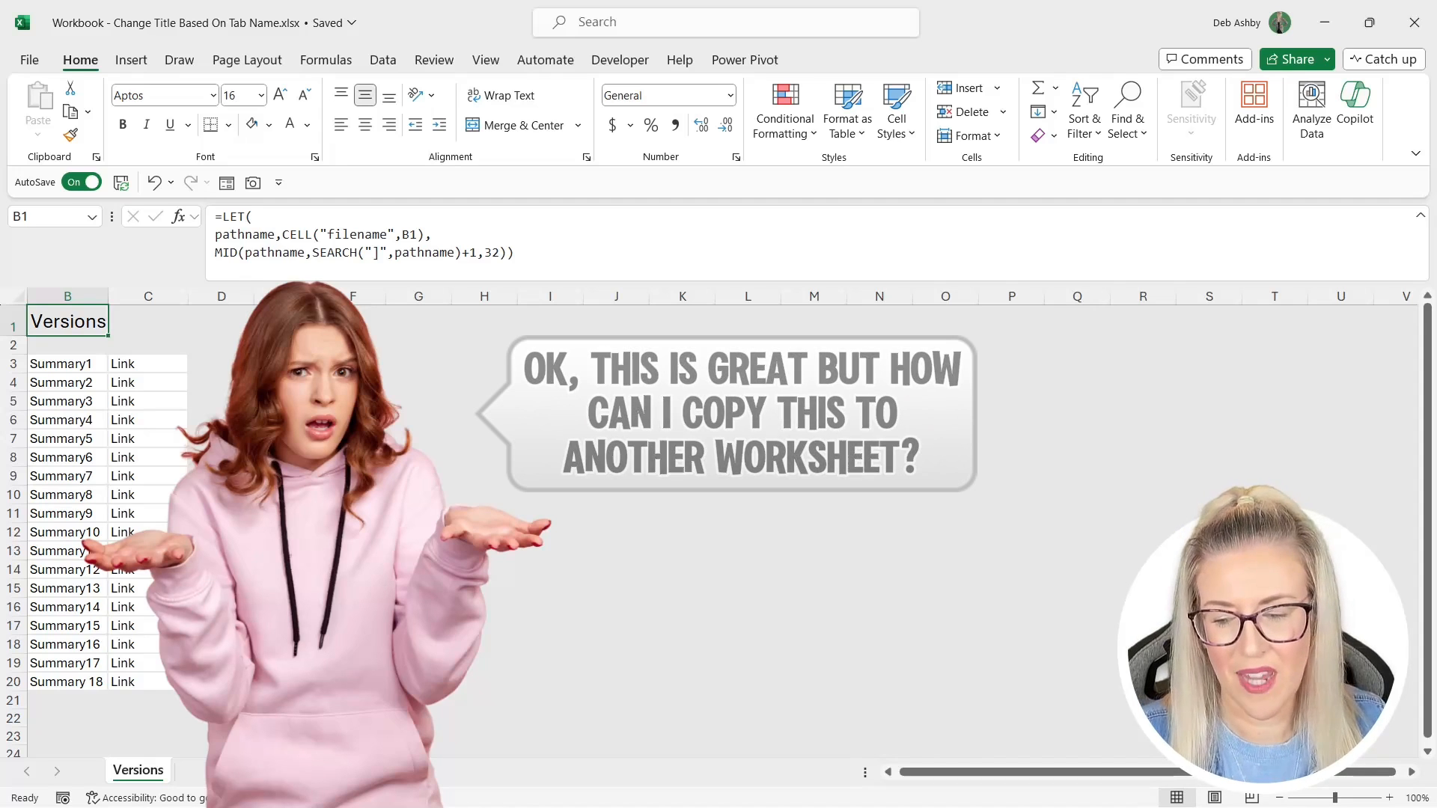
# - Add a blank worksheet after Versions, select its cell B1, and delete the blank worksheet again
pyautogui.hotkey('shift', 'F11')
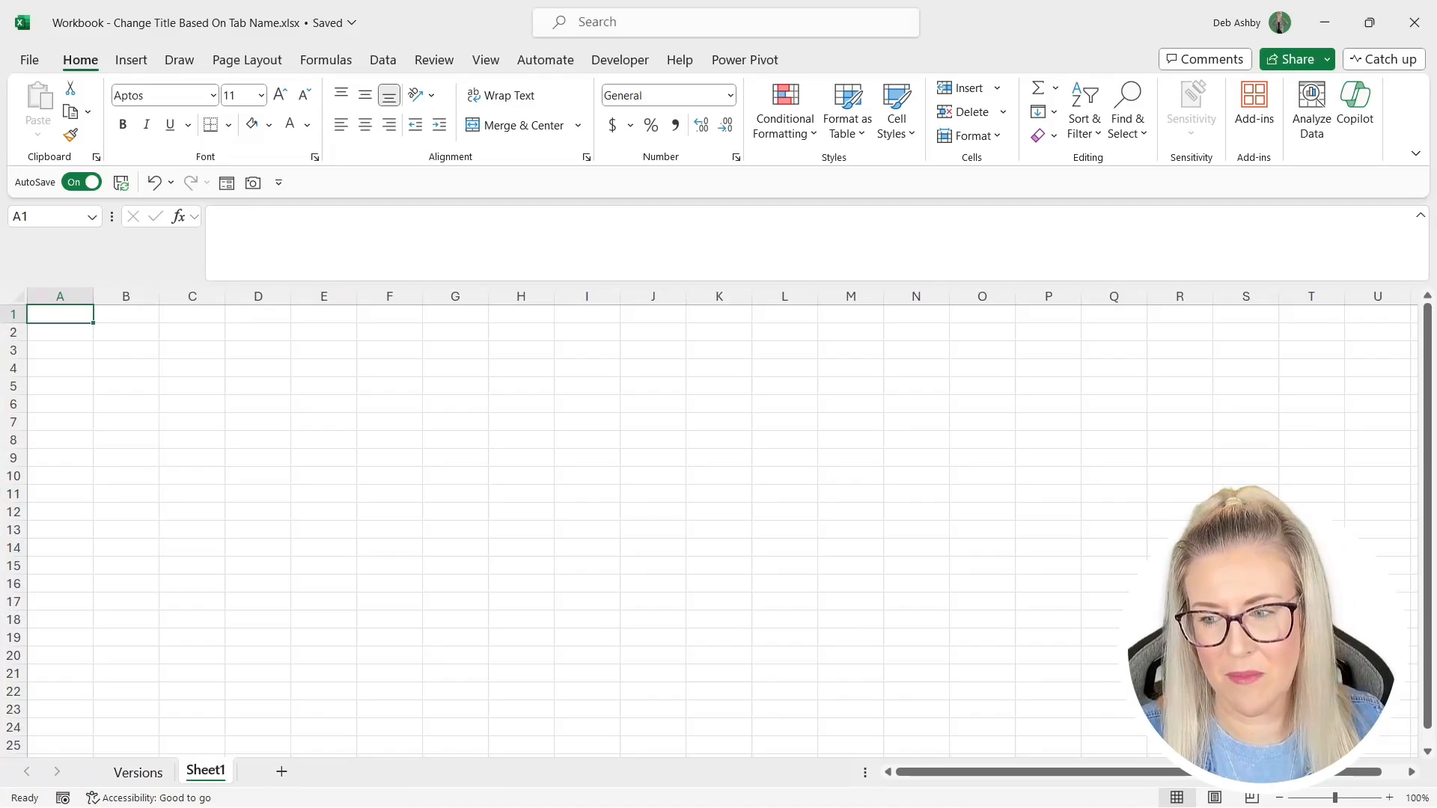
pyautogui.click(126, 331)
pyautogui.click(60, 314)
pyautogui.click(125, 314)
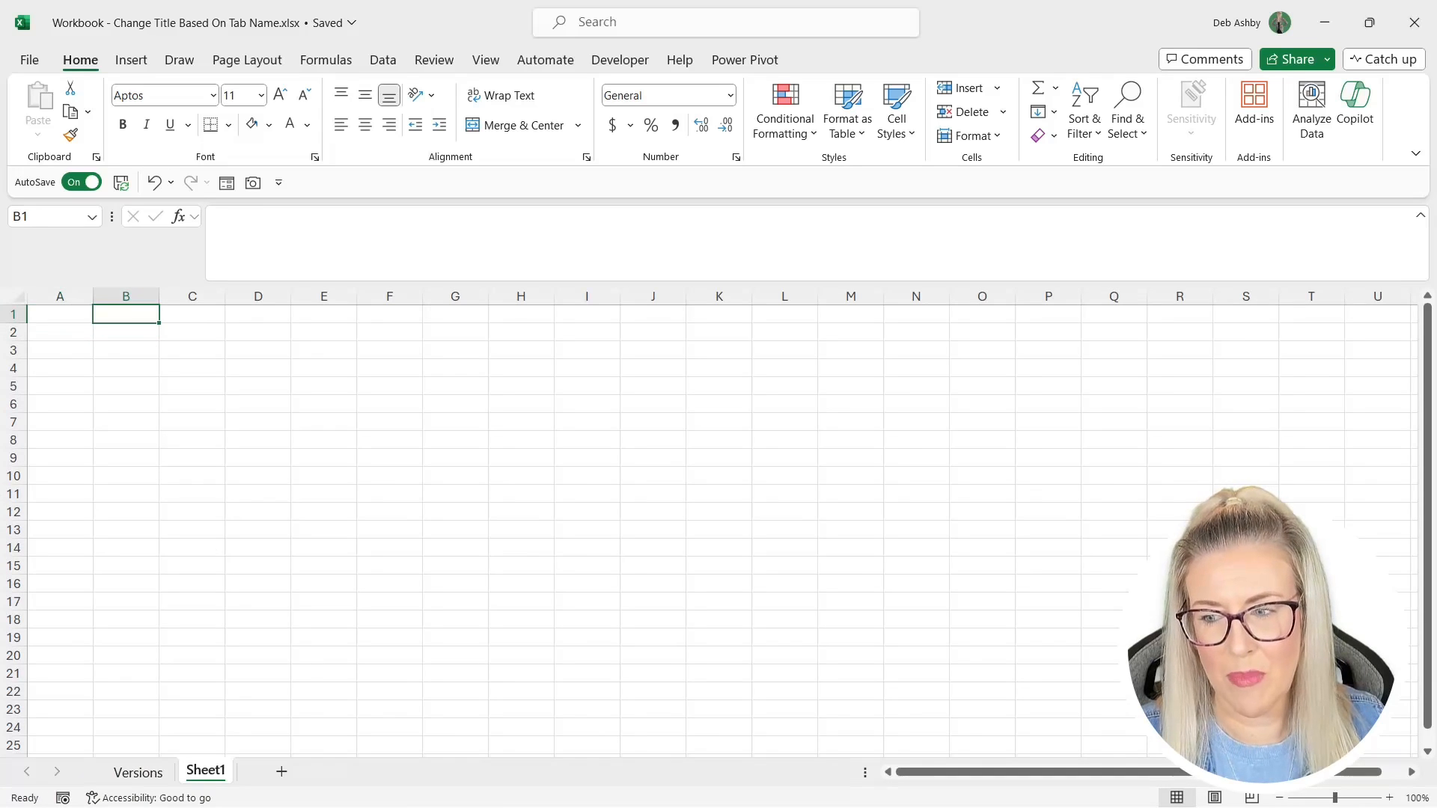
pyautogui.click(60, 314)
pyautogui.click(125, 314)
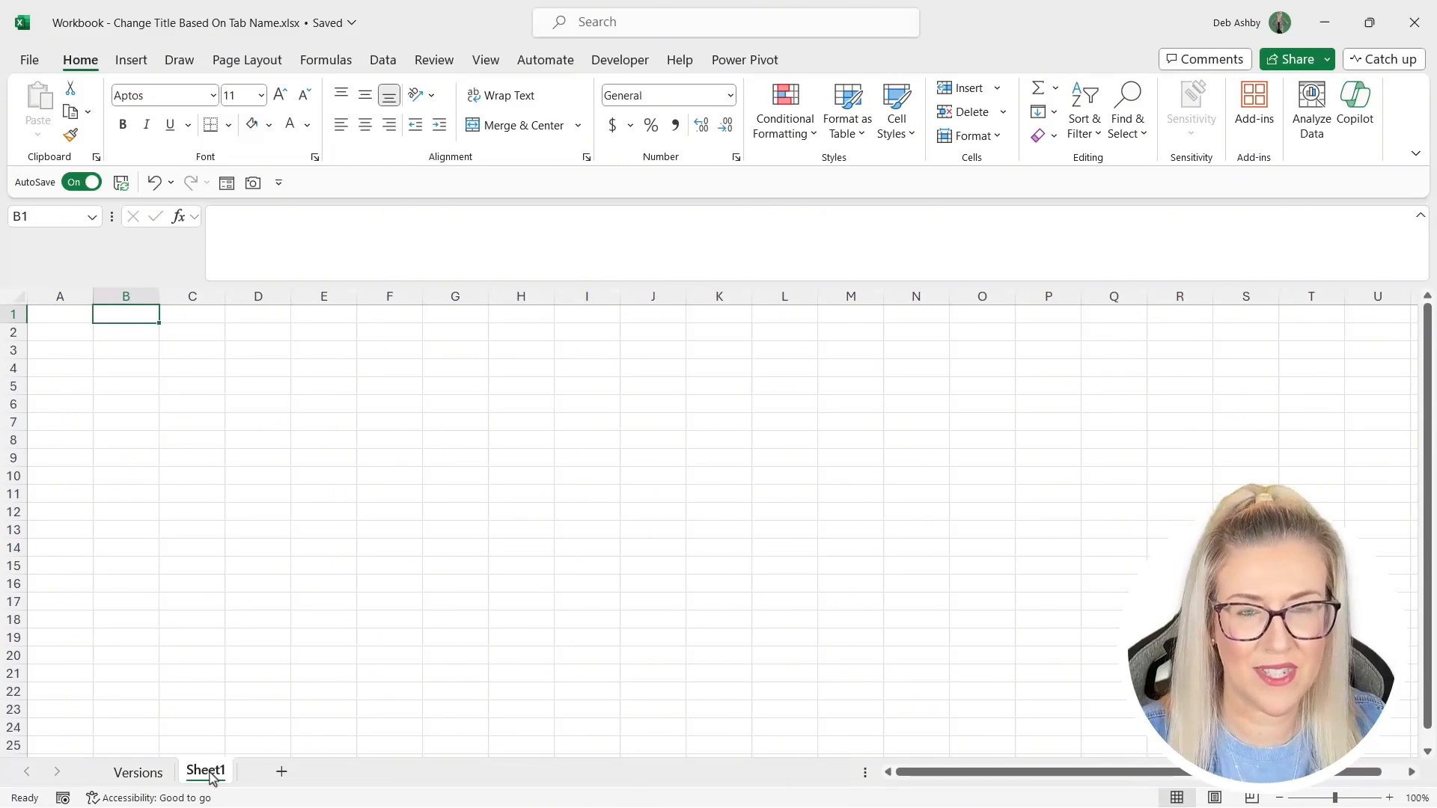
pyautogui.rightClick(211, 779)
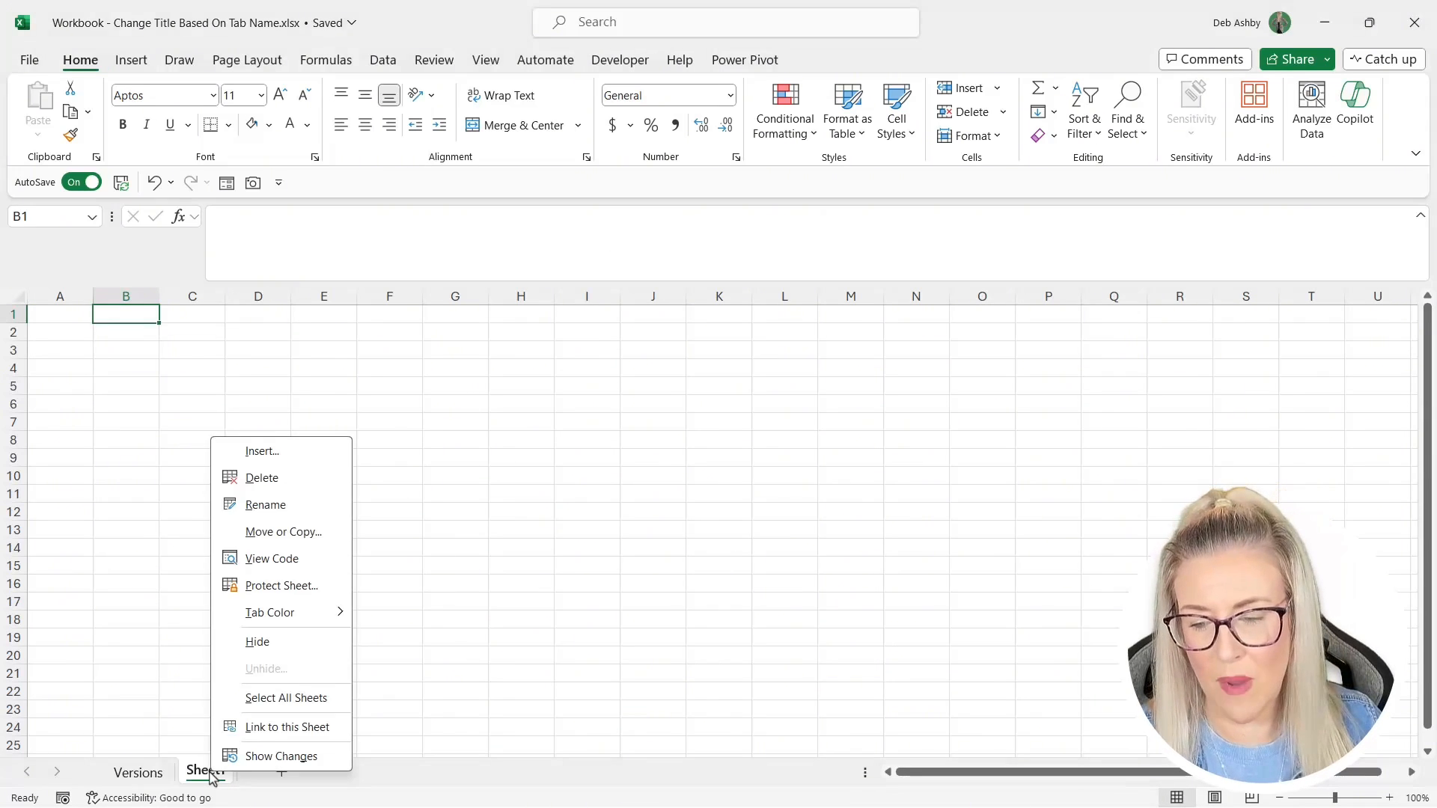
pyautogui.click(262, 476)
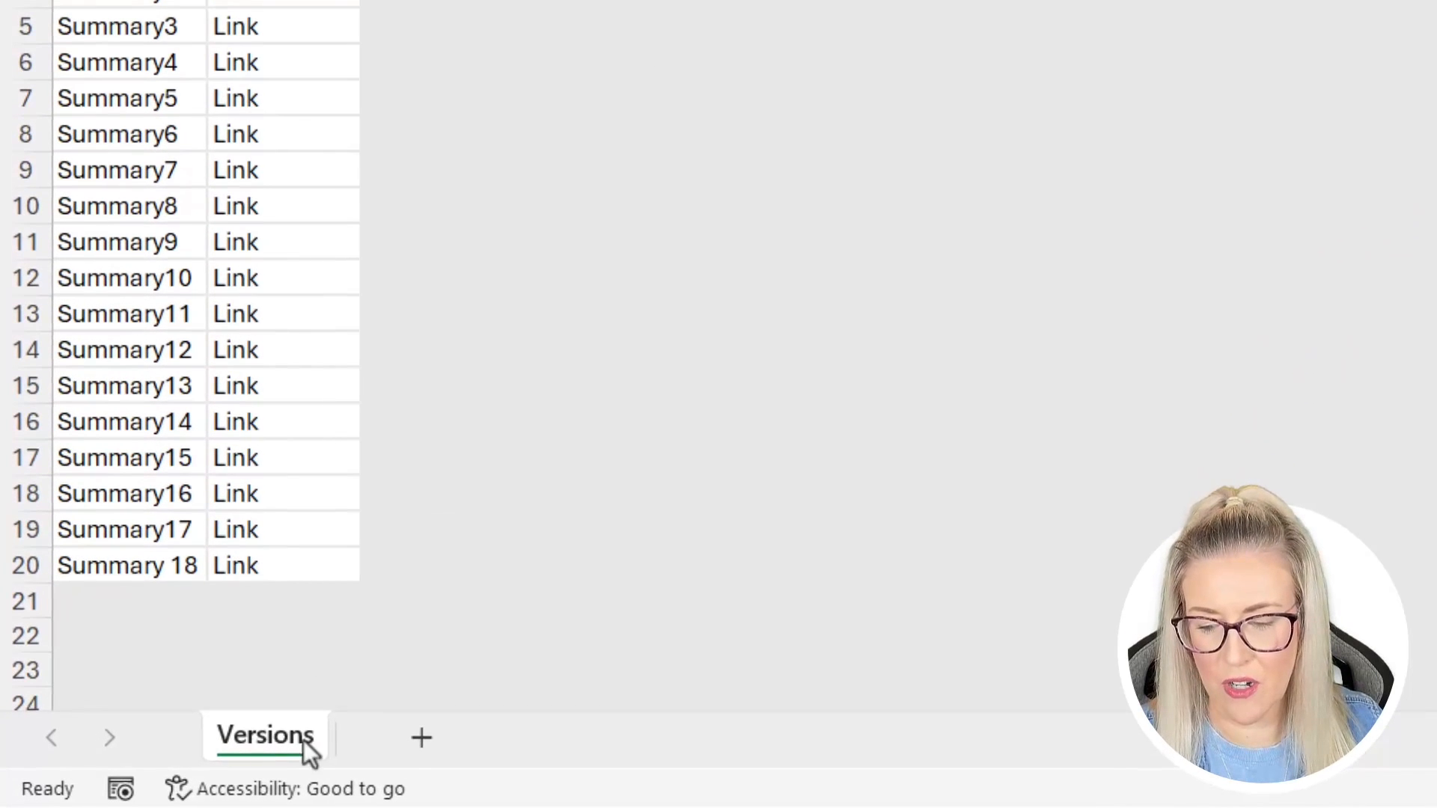
# - Duplicate the Versions worksheet directly after the original and return to the original worksheet to compare the titles in B1
pyautogui.click(384, 741)
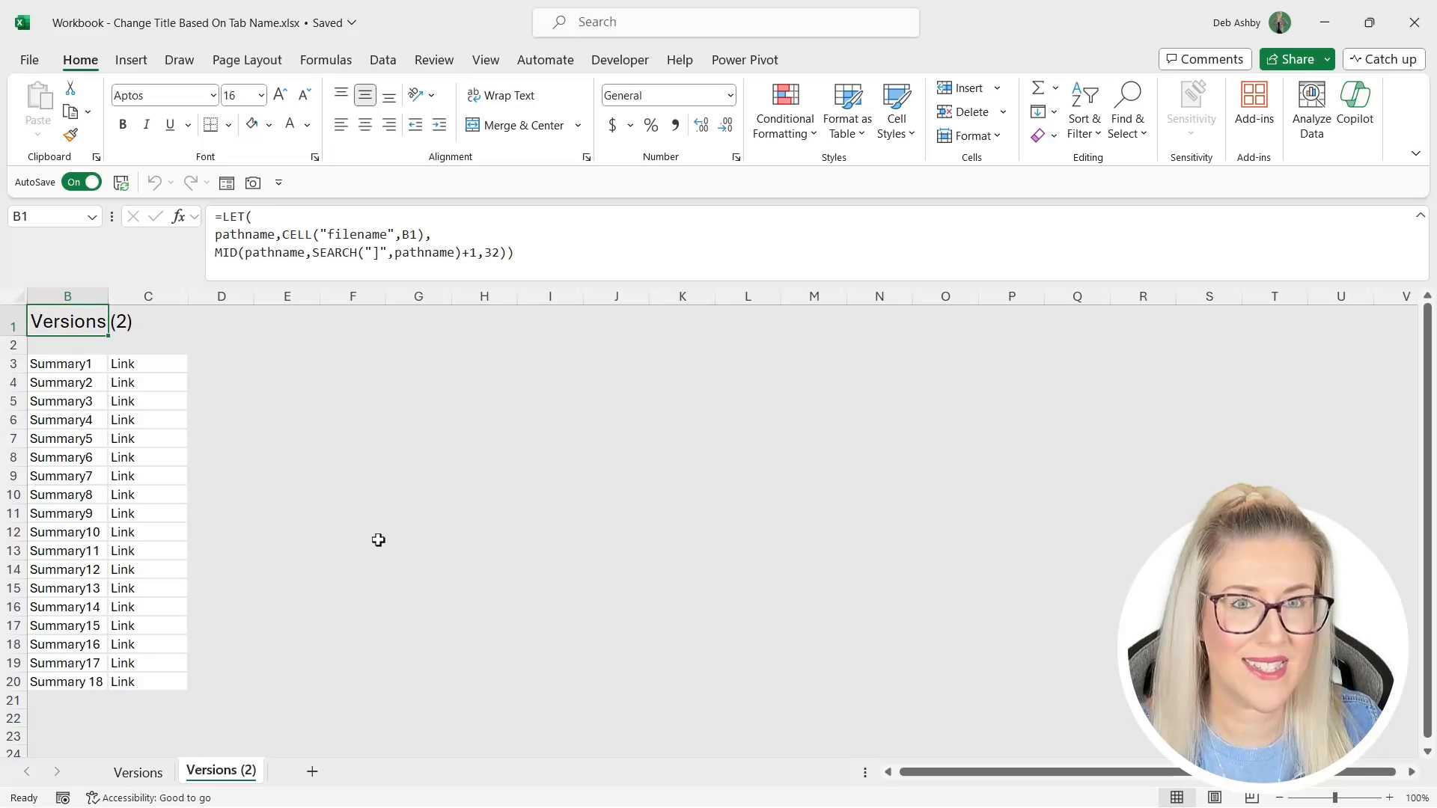
pyautogui.hotkey('ctrl', 'pageup')
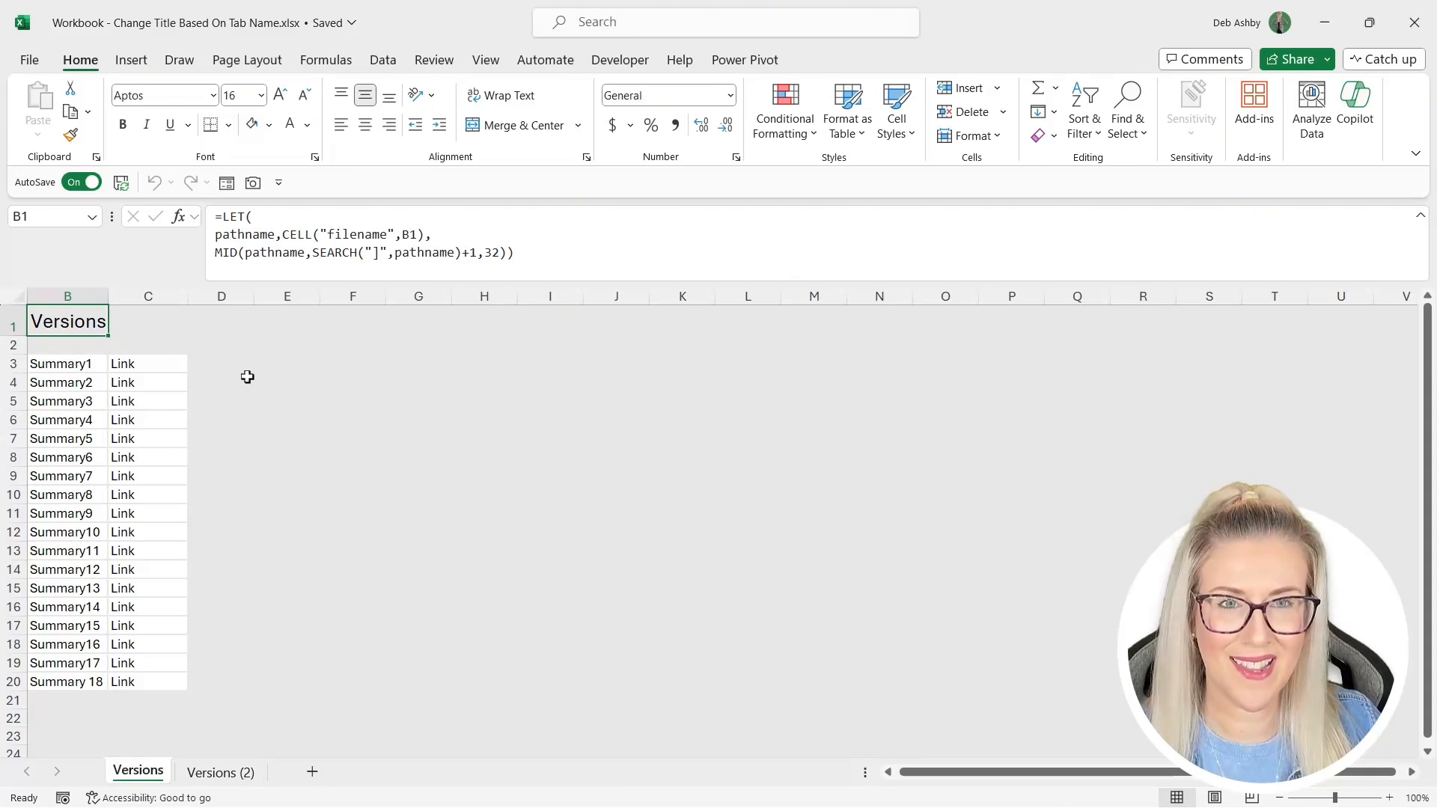